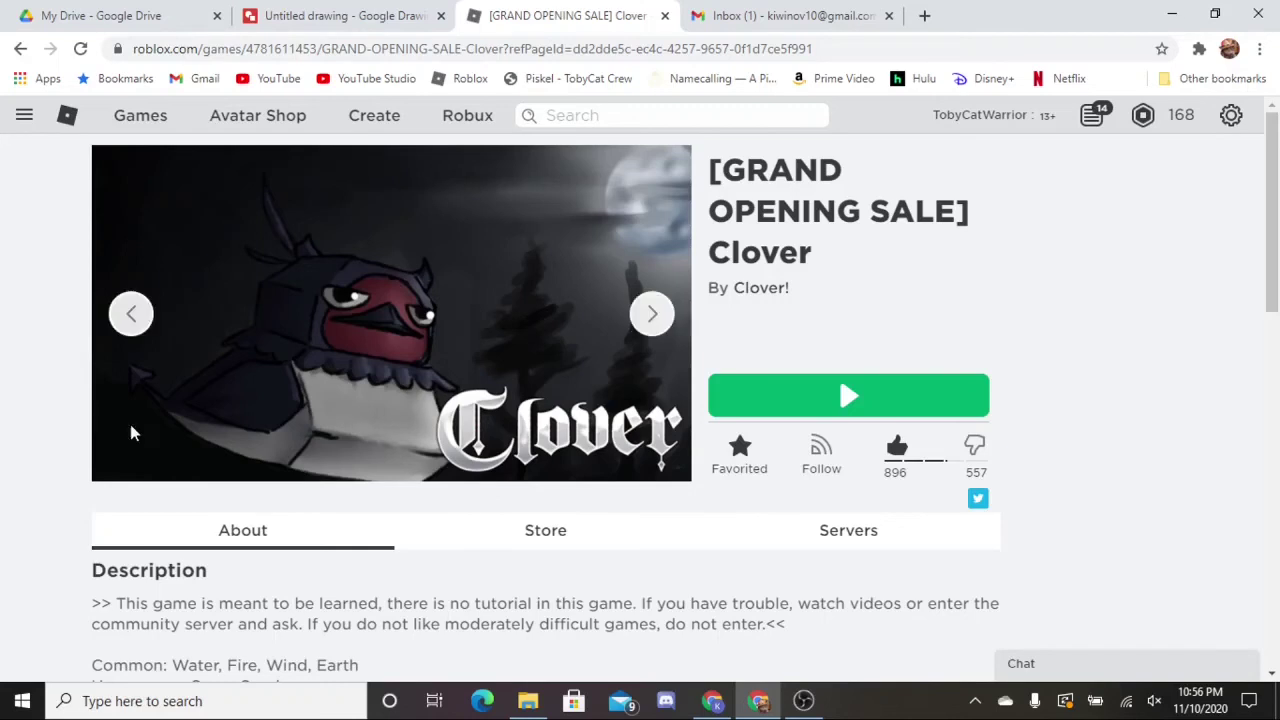
- Review the Clover game's Roblox page, including its description and the list of element rarities
{"action": "scroll", "coordinate": [600, 588], "scroll_direction": "down", "scroll_amount": 1}
{"action": "scroll", "coordinate": [600, 588], "scroll_direction": "up", "scroll_amount": 1}
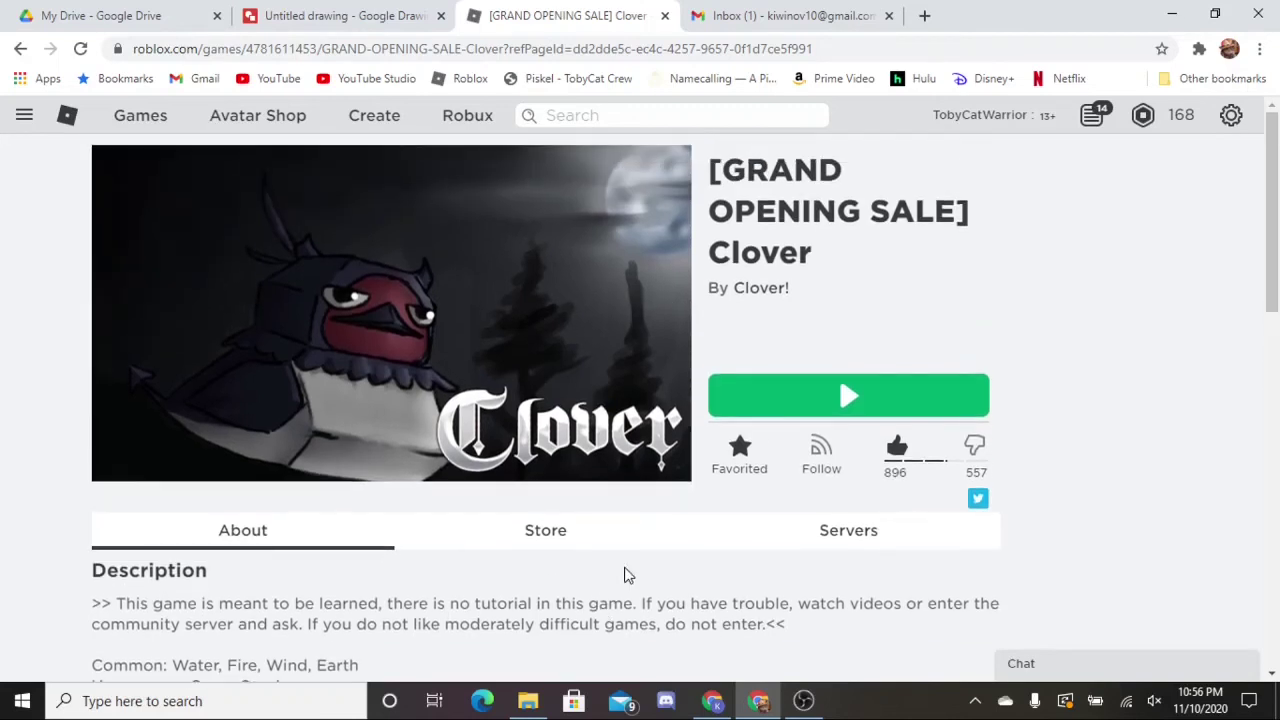
{"action": "scroll", "coordinate": [525, 528], "scroll_direction": "down", "scroll_amount": 1}
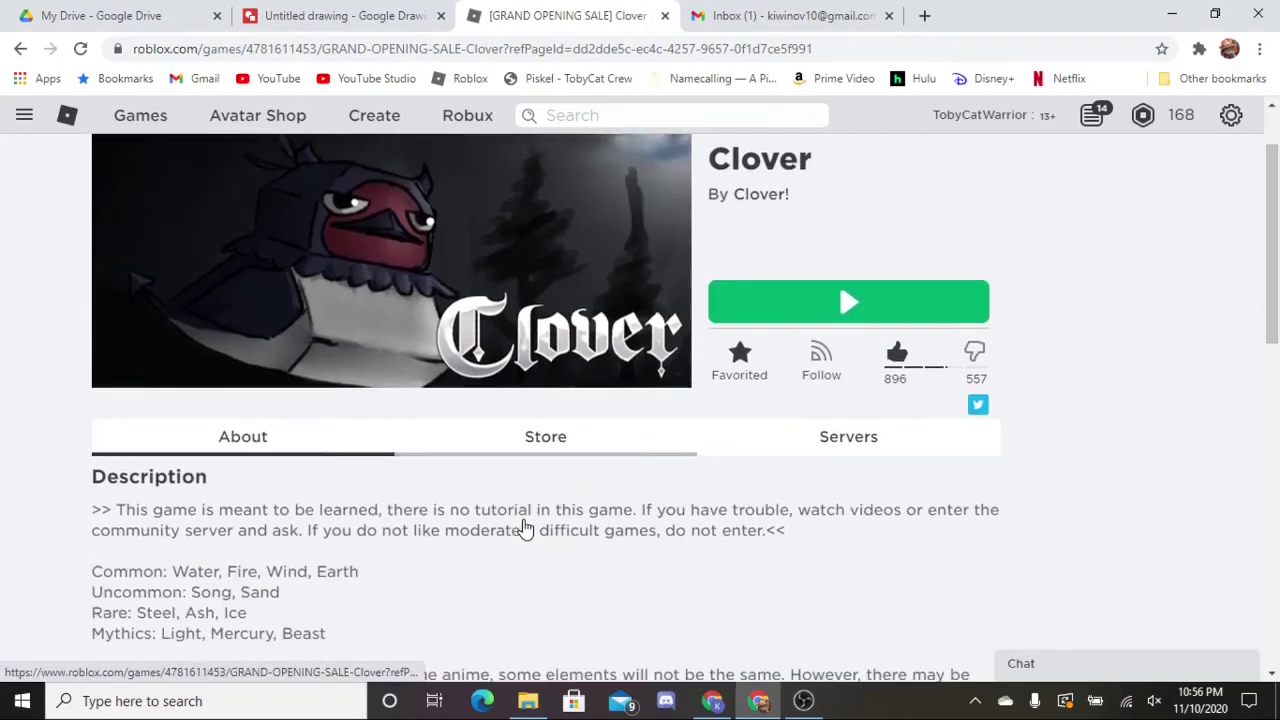
{"action": "scroll", "coordinate": [523, 523], "scroll_direction": "up", "scroll_amount": 1}
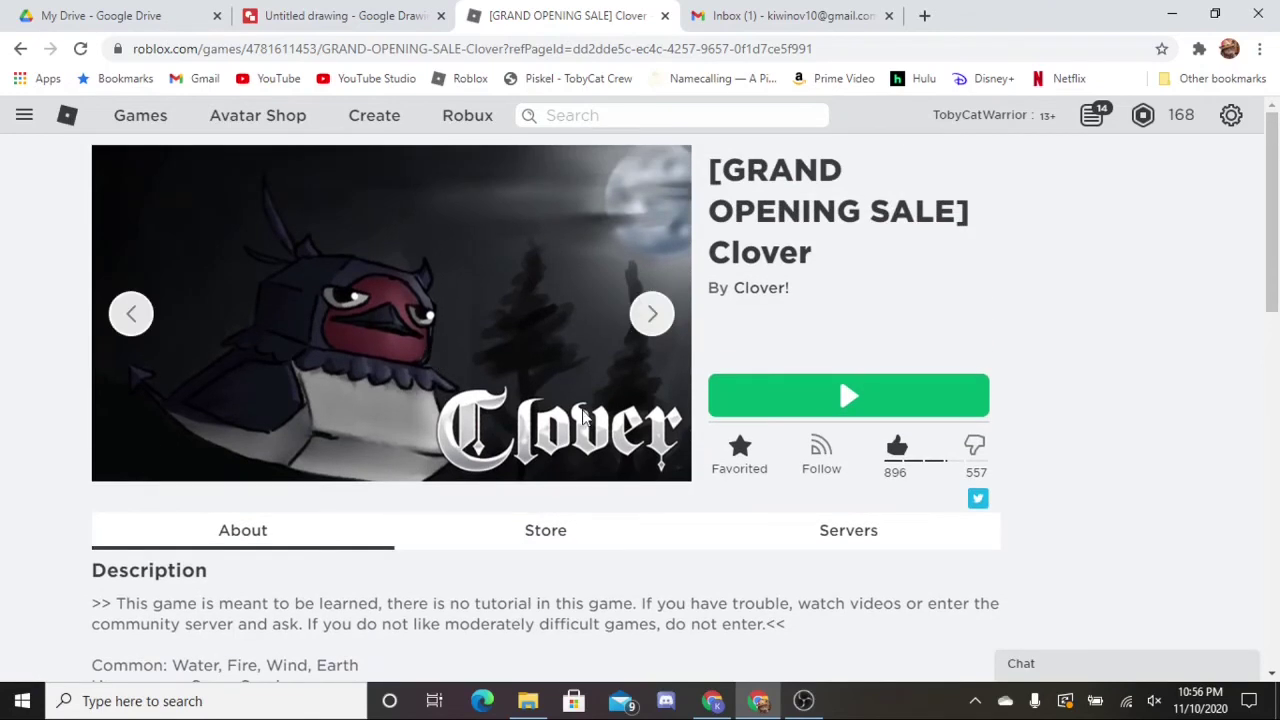
{"action": "scroll", "coordinate": [498, 401], "scroll_direction": "down", "scroll_amount": 1}
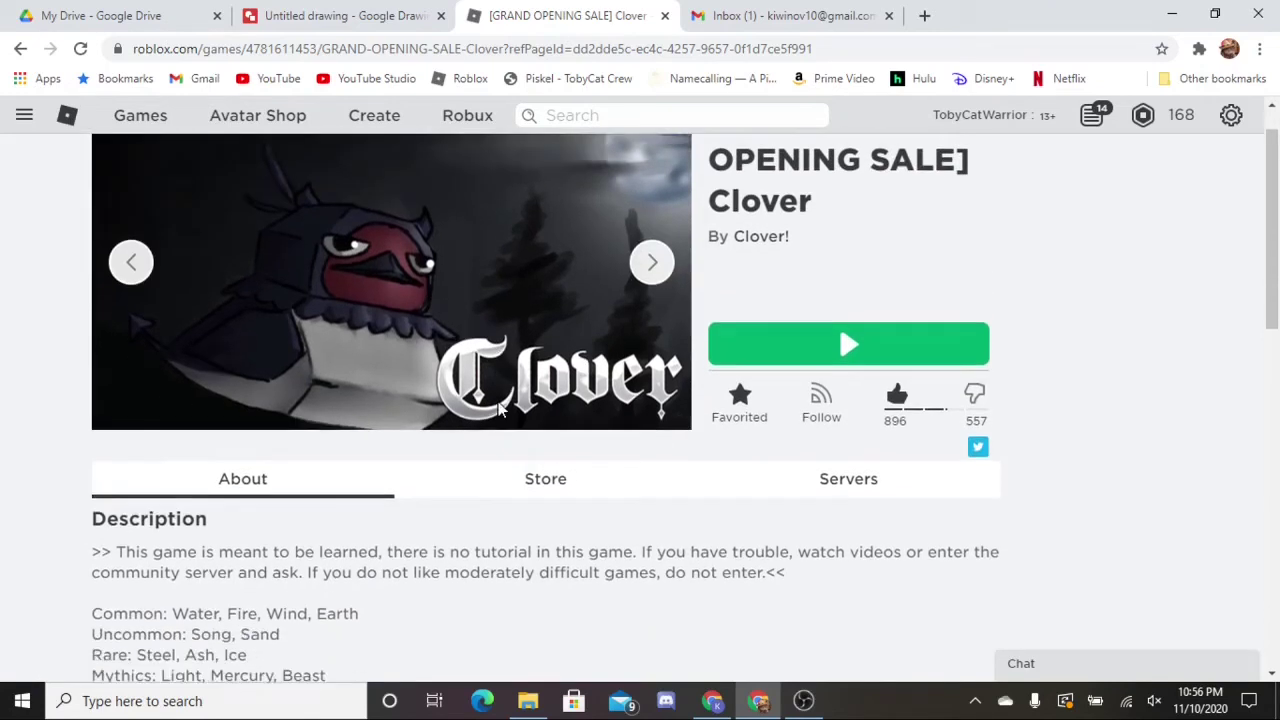
{"action": "scroll", "coordinate": [498, 401], "scroll_direction": "down", "scroll_amount": 1}
{"action": "scroll", "coordinate": [500, 408], "scroll_direction": "up", "scroll_amount": 2}
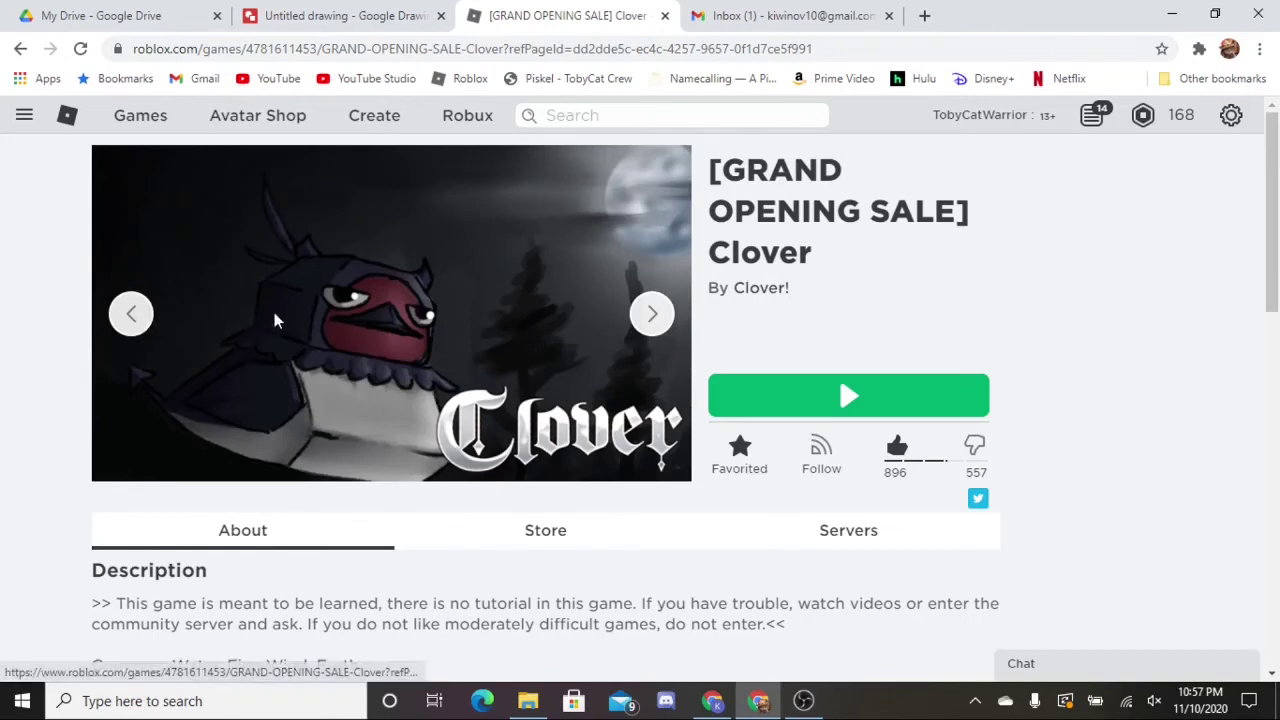
{"action": "scroll", "coordinate": [333, 441], "scroll_direction": "down", "scroll_amount": 4}
{"action": "scroll", "coordinate": [333, 441], "scroll_direction": "up", "scroll_amount": 4}
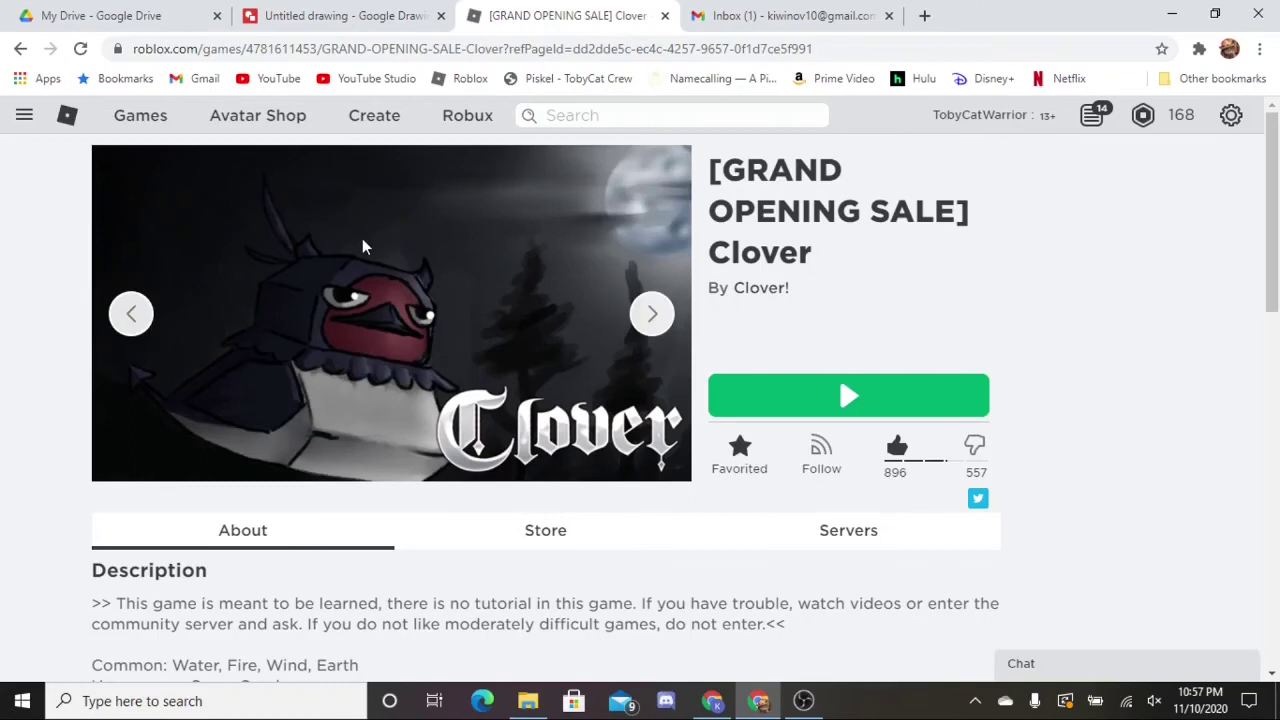
{"action": "scroll", "coordinate": [362, 234], "scroll_direction": "down", "scroll_amount": 2}
{"action": "scroll", "coordinate": [362, 234], "scroll_direction": "up", "scroll_amount": 2}
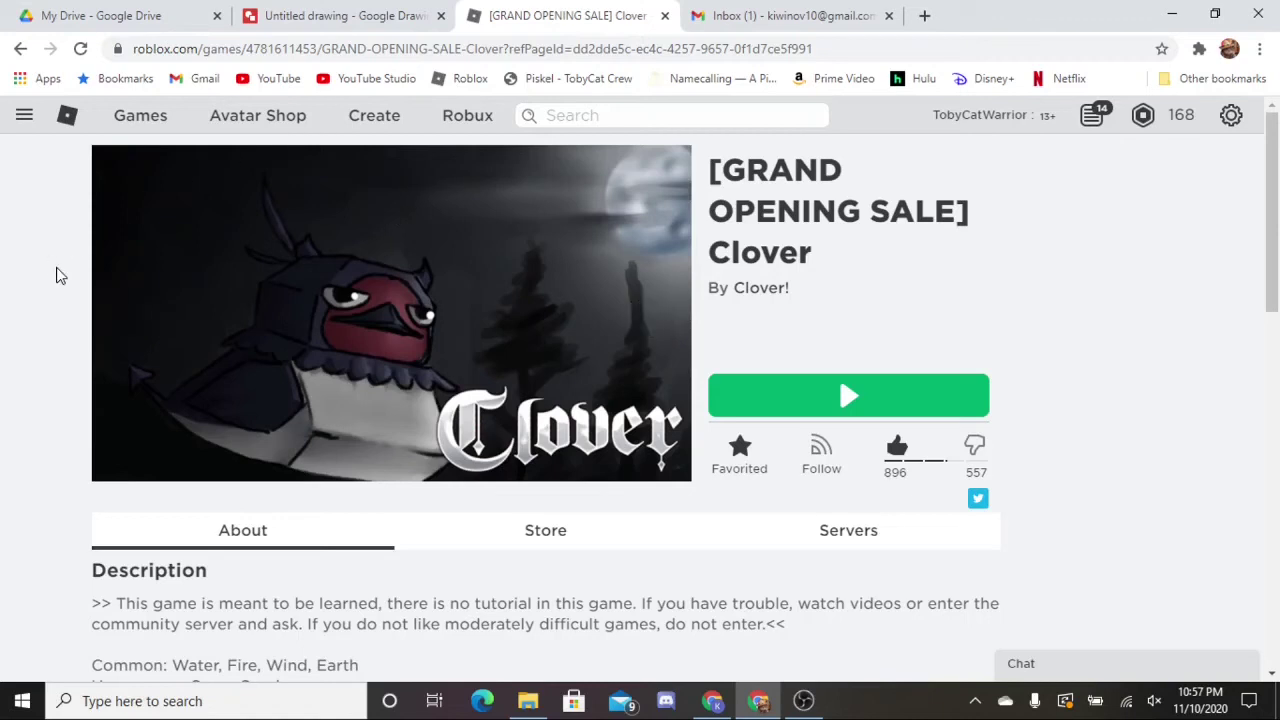
{"action": "scroll", "coordinate": [280, 325], "scroll_direction": "down", "scroll_amount": 5}
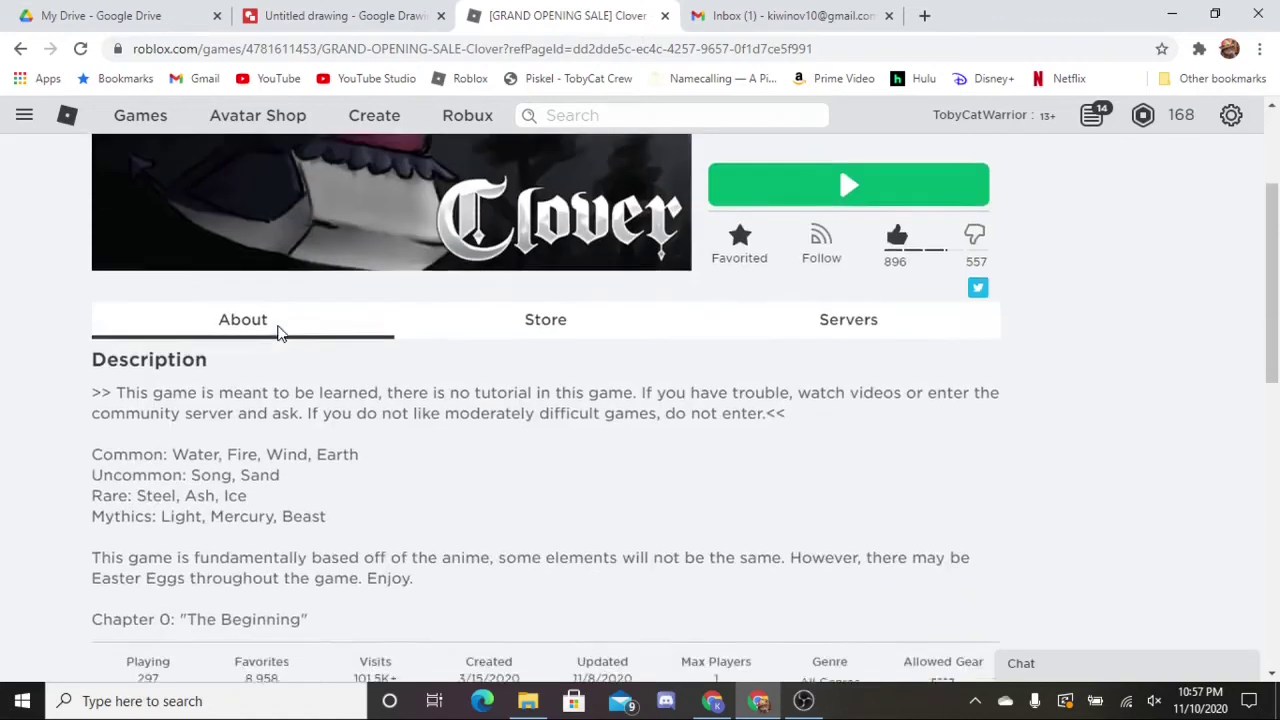
{"action": "scroll", "coordinate": [280, 325], "scroll_direction": "up", "scroll_amount": 5}
{"action": "scroll", "coordinate": [166, 331], "scroll_direction": "up", "scroll_amount": 1}
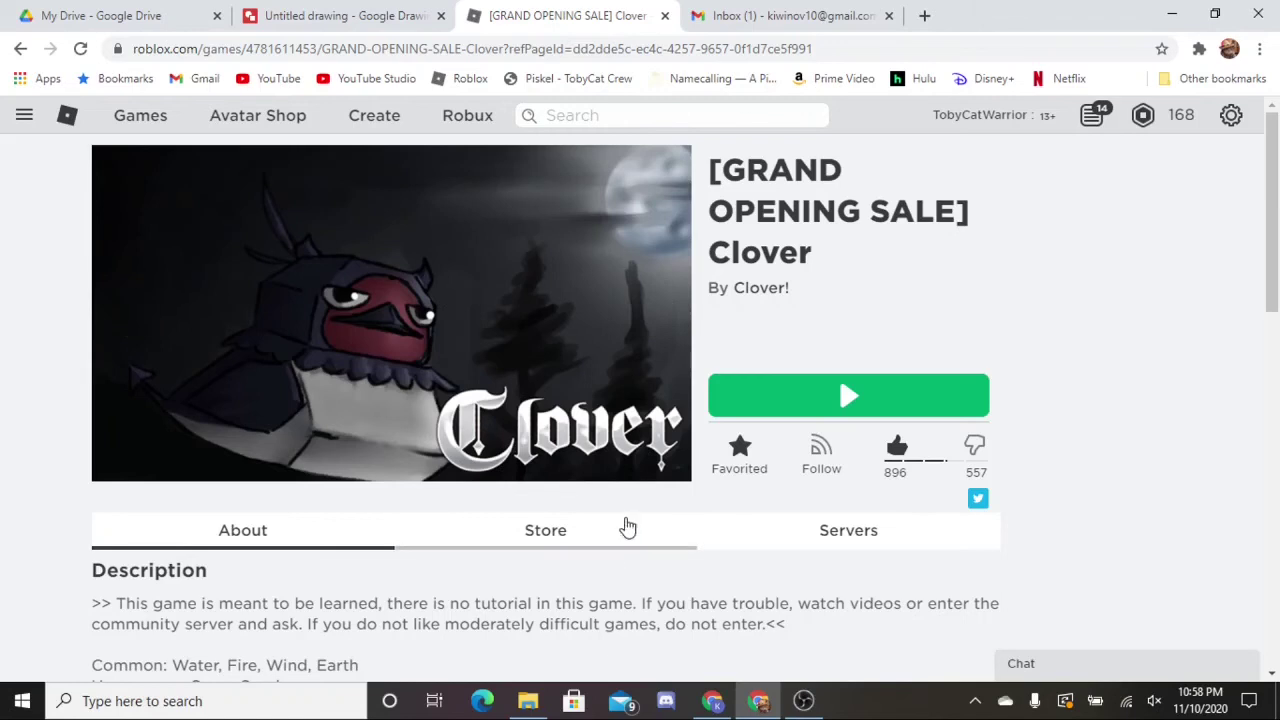
{"action": "scroll", "coordinate": [615, 390], "scroll_direction": "down", "scroll_amount": 3}
{"action": "scroll", "coordinate": [600, 375], "scroll_direction": "up", "scroll_amount": 3}
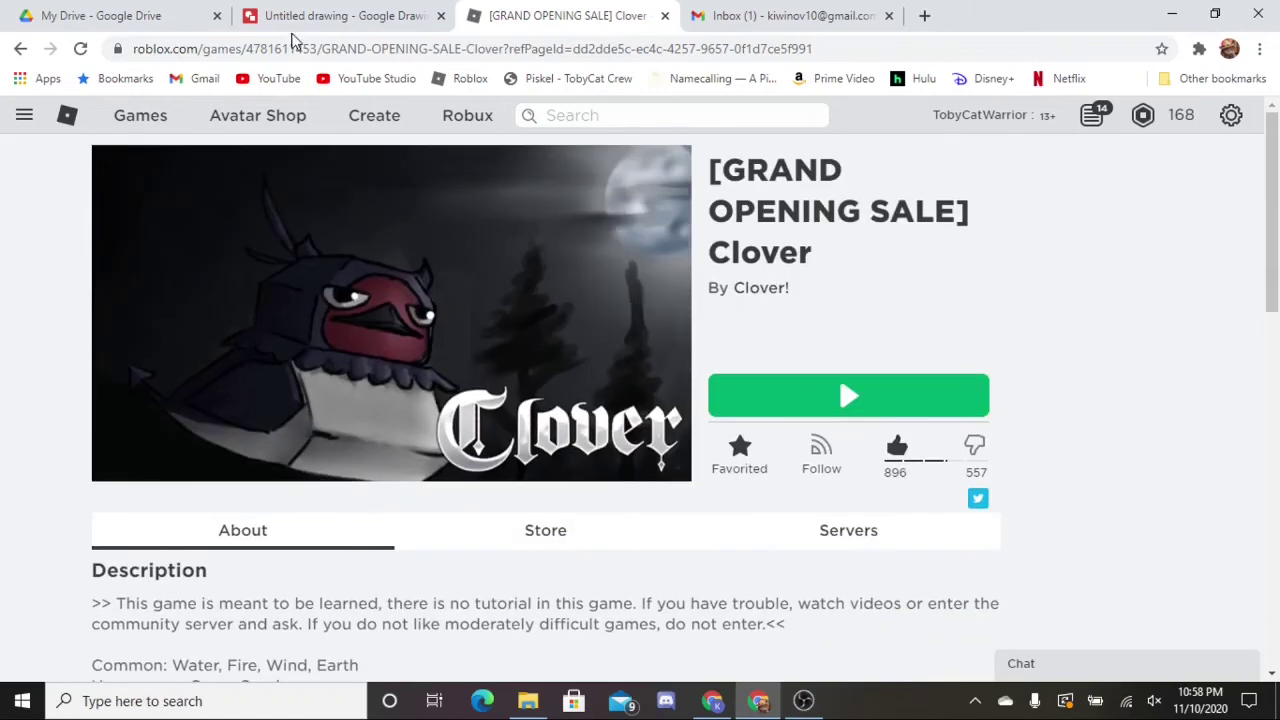
- Switch to the untitled map in Google Drawings and zoom to fit the whole drawing
{"action": "left_click", "coordinate": [345, 10]}
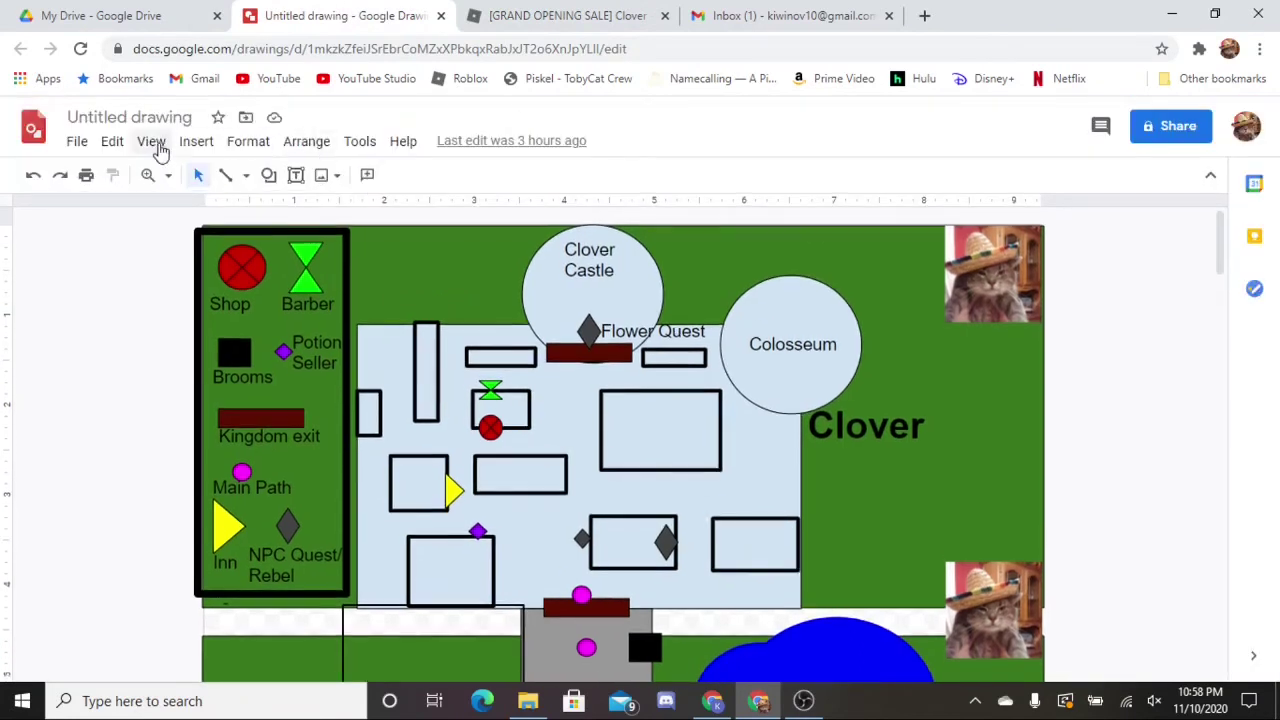
{"action": "left_click", "coordinate": [186, 143]}
{"action": "left_click", "coordinate": [151, 143]}
{"action": "mouse_move", "coordinate": [160, 178]}
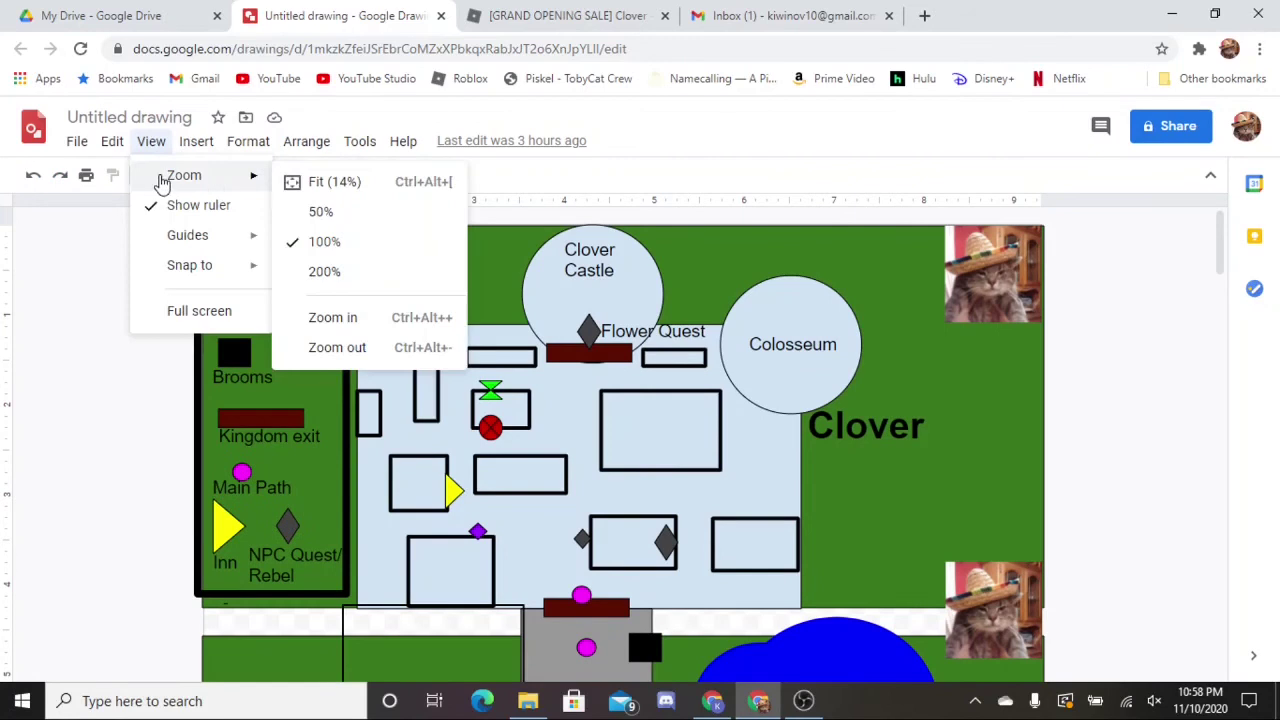
{"action": "left_click", "coordinate": [353, 185]}
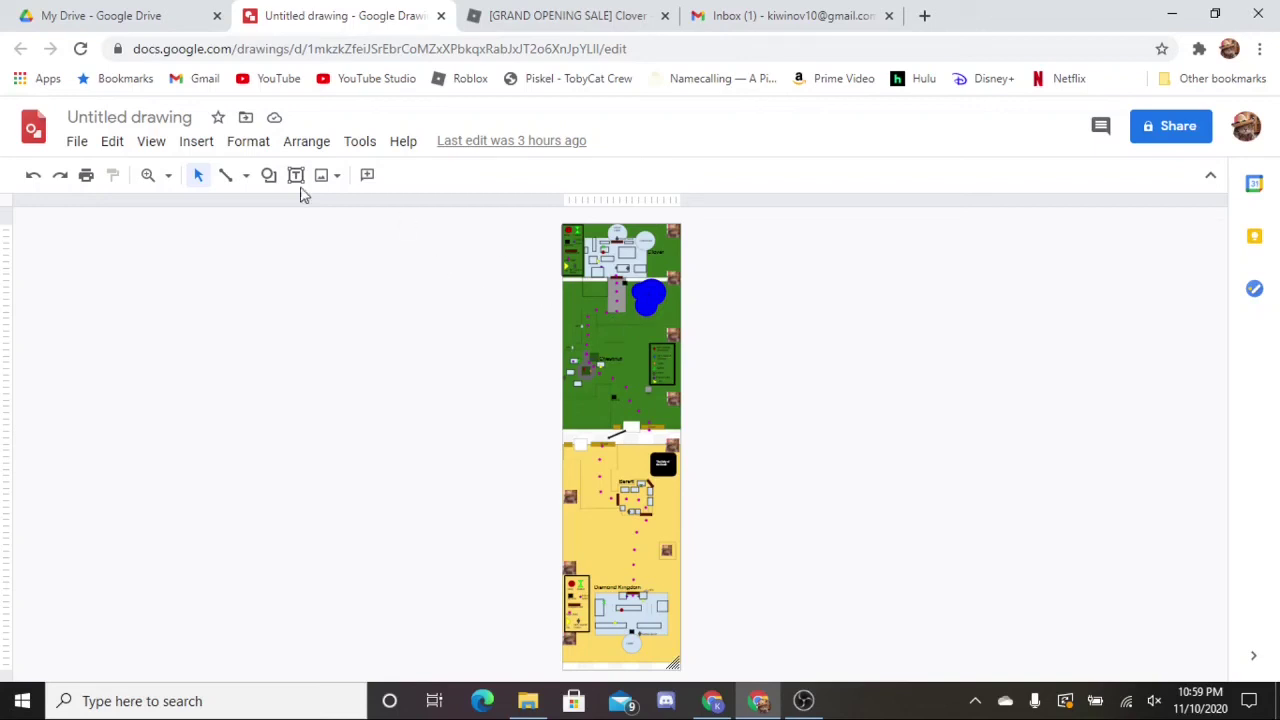
- Return the drawing to 100% zoom and examine the Clover kingdom's legend, buildings and quest markers
{"action": "left_click", "coordinate": [151, 143]}
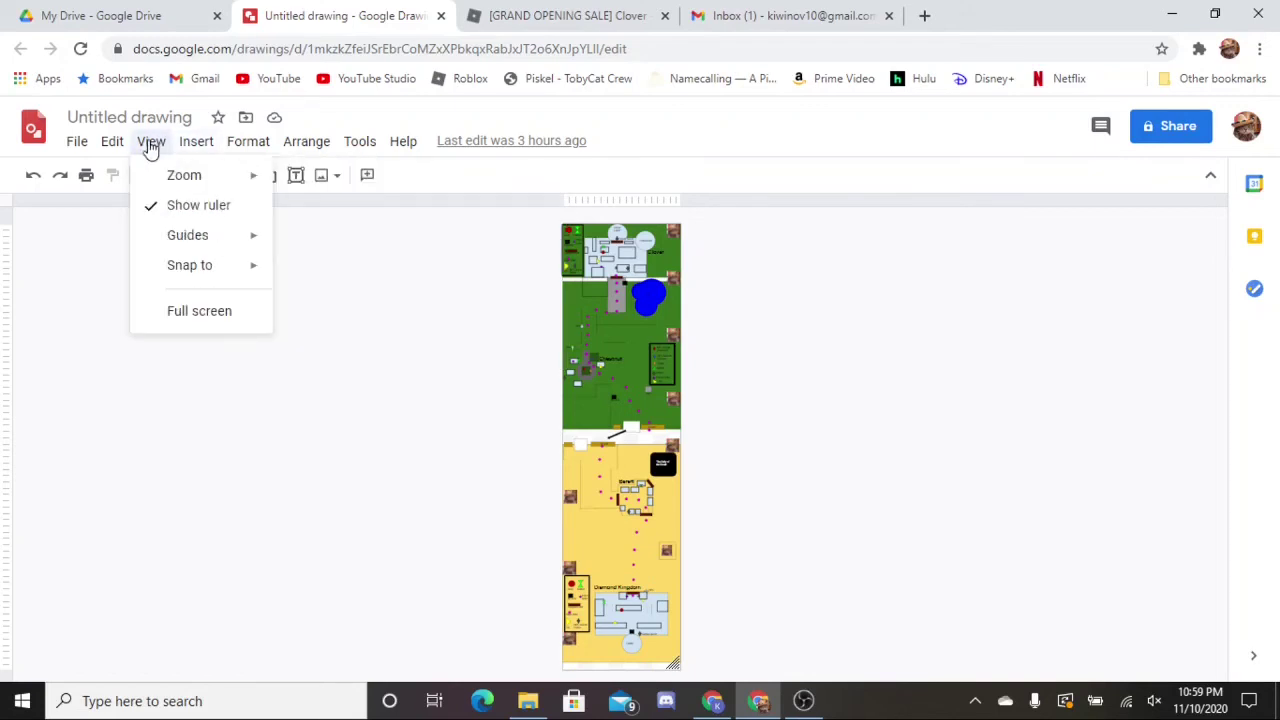
{"action": "mouse_move", "coordinate": [157, 177]}
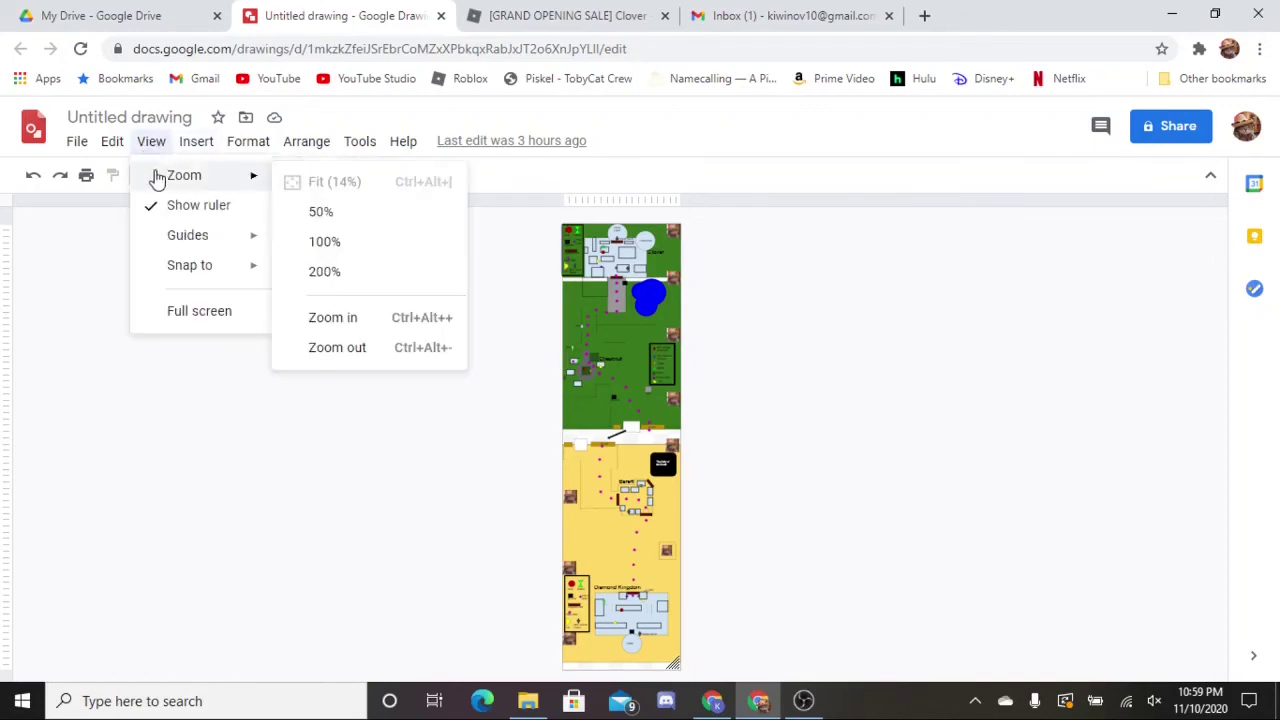
{"action": "left_click", "coordinate": [336, 243]}
{"action": "scroll", "coordinate": [430, 322], "scroll_direction": "up", "scroll_amount": 12}
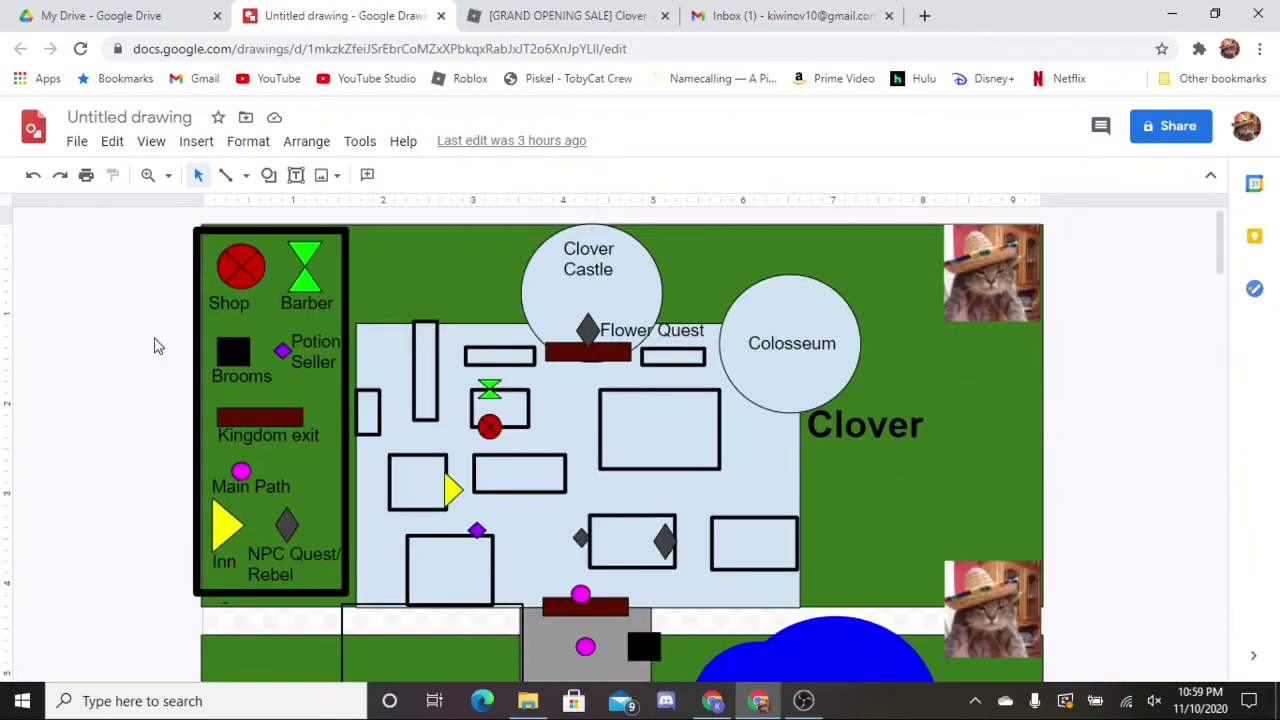
{"action": "scroll", "coordinate": [132, 348], "scroll_direction": "down", "scroll_amount": 1}
{"action": "scroll", "coordinate": [132, 348], "scroll_direction": "up", "scroll_amount": 1}
{"action": "scroll", "coordinate": [178, 346], "scroll_direction": "down", "scroll_amount": 2}
{"action": "scroll", "coordinate": [178, 346], "scroll_direction": "up", "scroll_amount": 2}
{"action": "scroll", "coordinate": [180, 345], "scroll_direction": "down", "scroll_amount": 1}
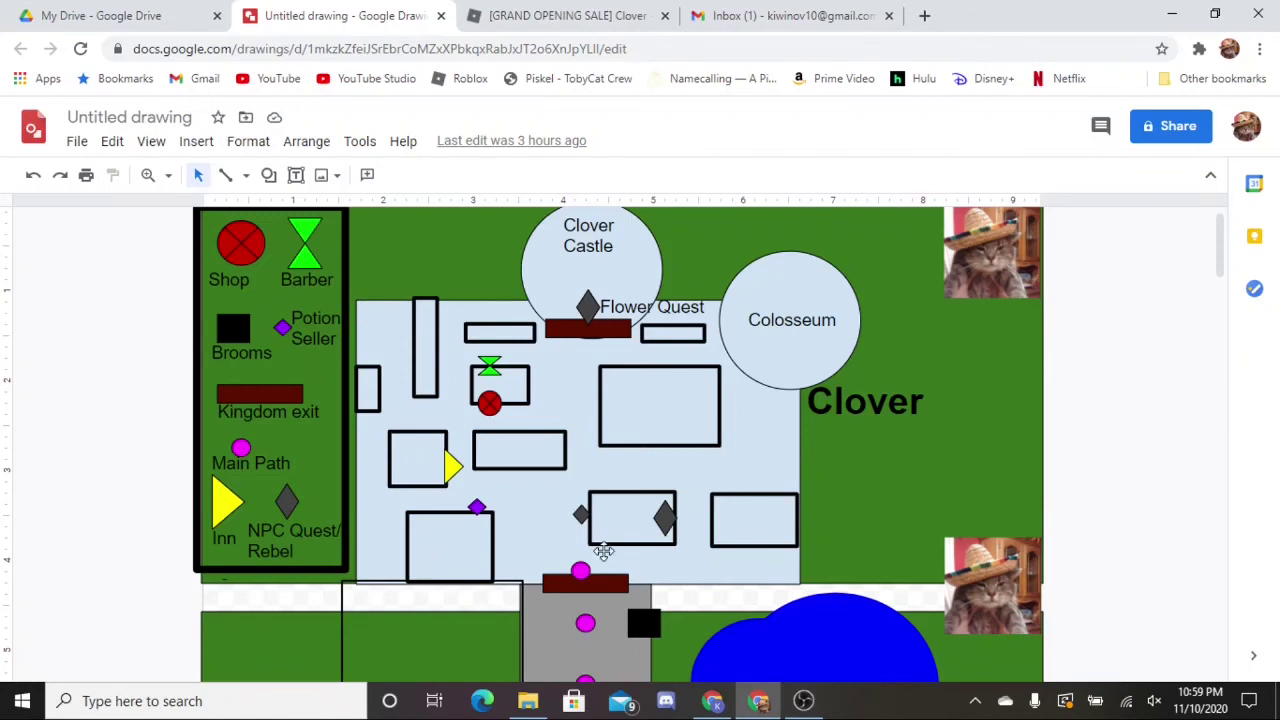
{"action": "scroll", "coordinate": [789, 523], "scroll_direction": "down", "scroll_amount": 1}
{"action": "scroll", "coordinate": [849, 511], "scroll_direction": "up", "scroll_amount": 2}
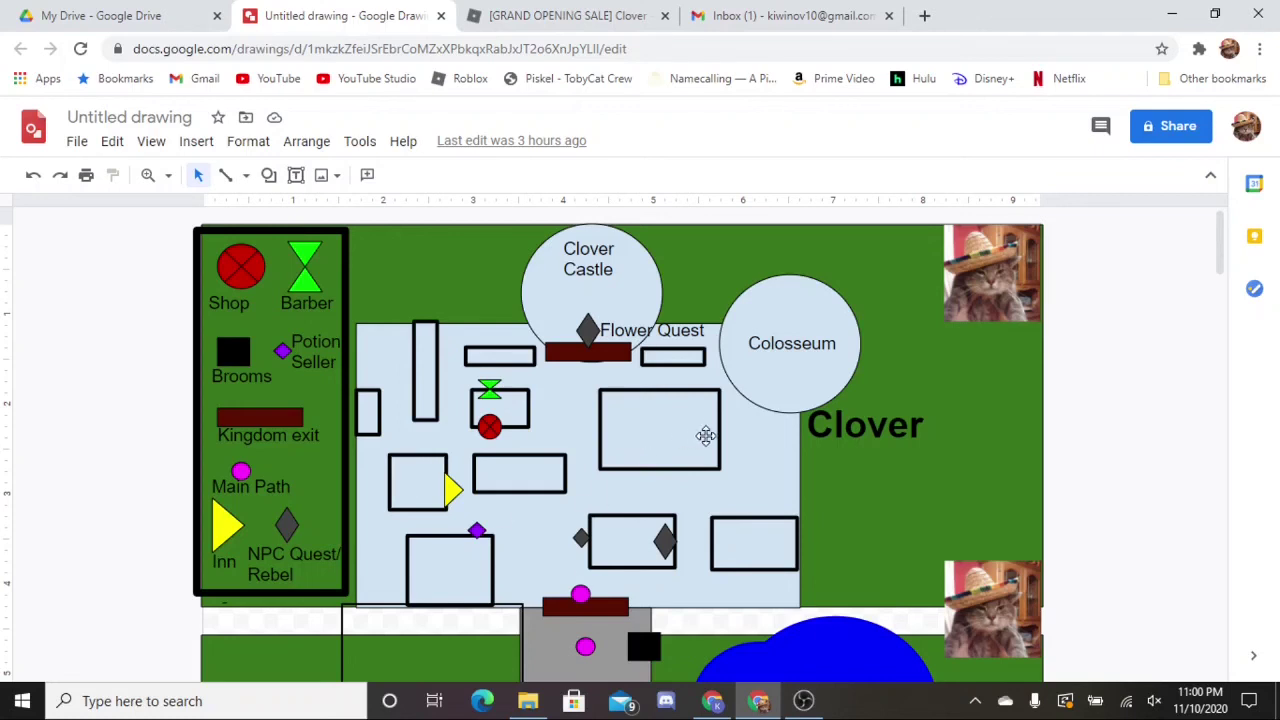
- Examine the main path leading out of the Clover kingdom exit, including the brooms marker and the lake
{"action": "scroll", "coordinate": [706, 436], "scroll_direction": "down", "scroll_amount": 4}
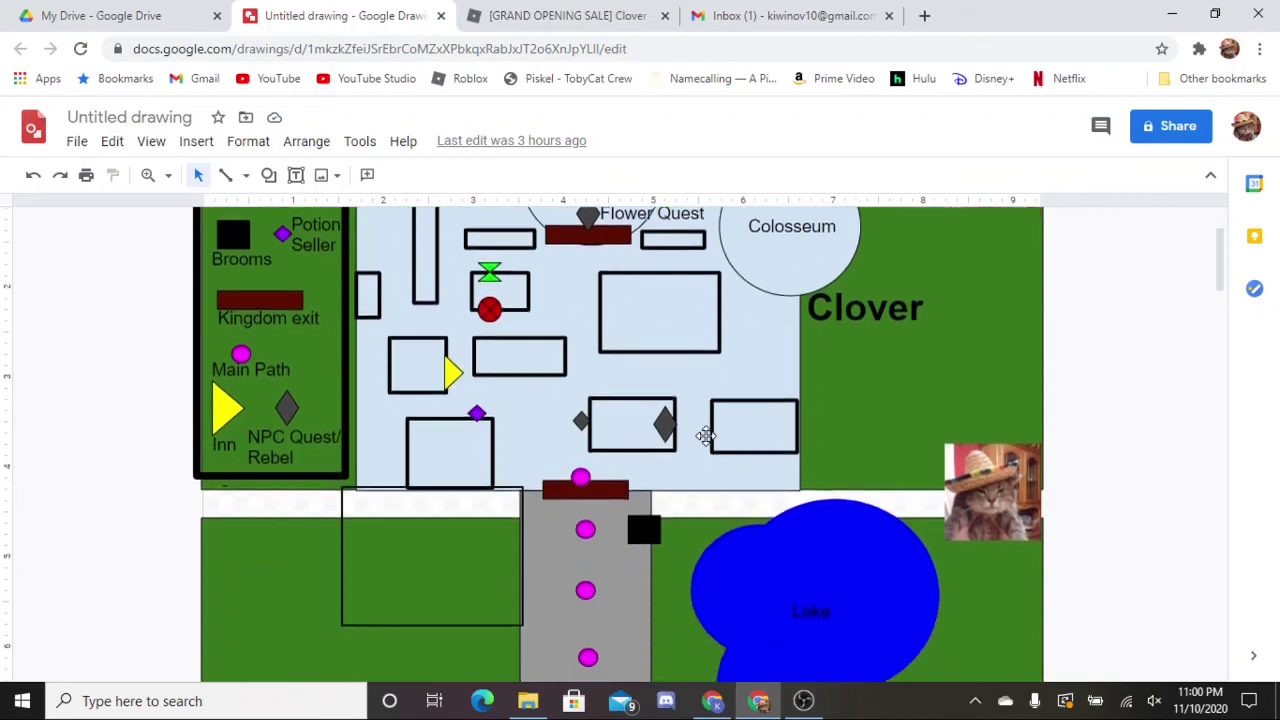
{"action": "scroll", "coordinate": [706, 436], "scroll_direction": "down", "scroll_amount": 1}
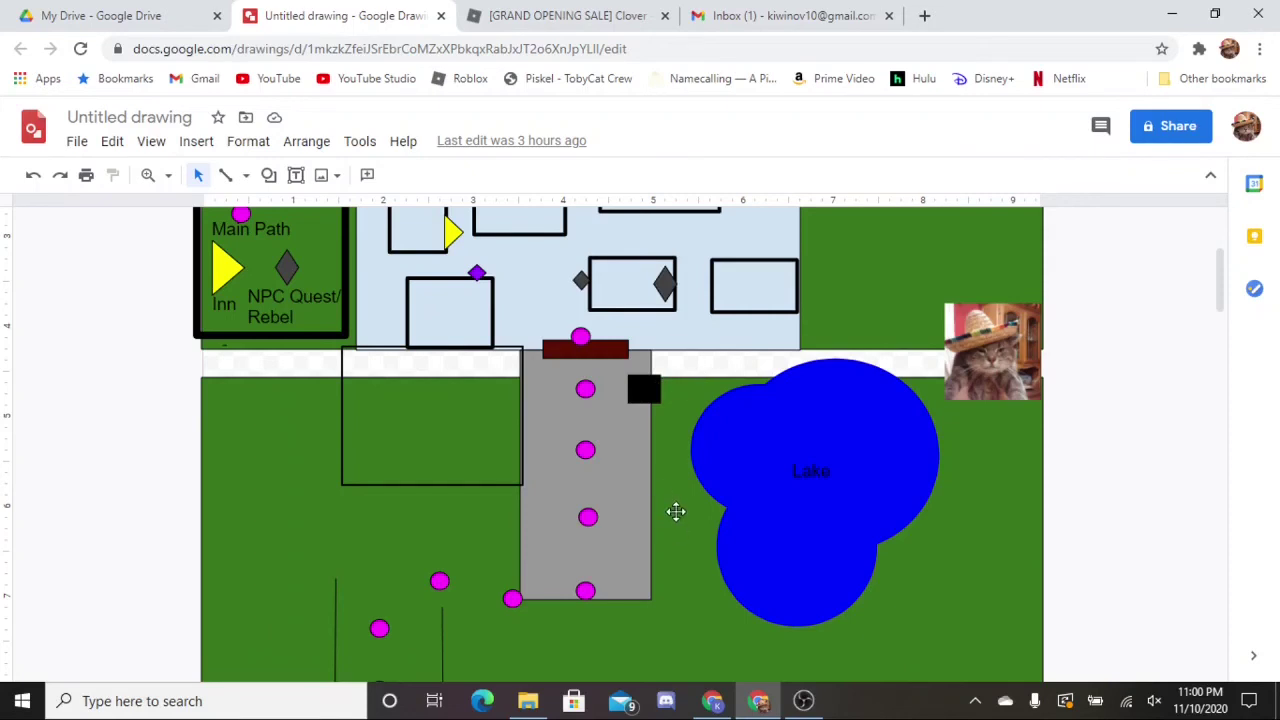
{"action": "scroll", "coordinate": [676, 505], "scroll_direction": "up", "scroll_amount": 2}
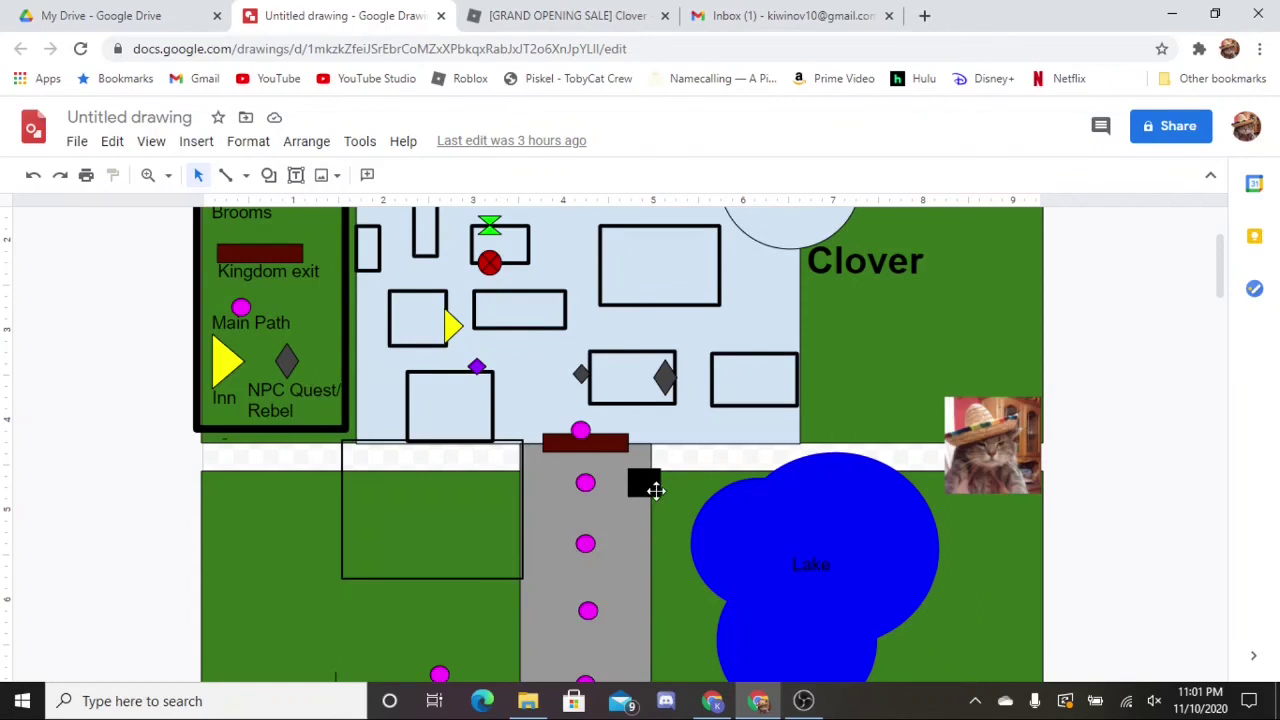
{"action": "scroll", "coordinate": [654, 488], "scroll_direction": "down", "scroll_amount": 3}
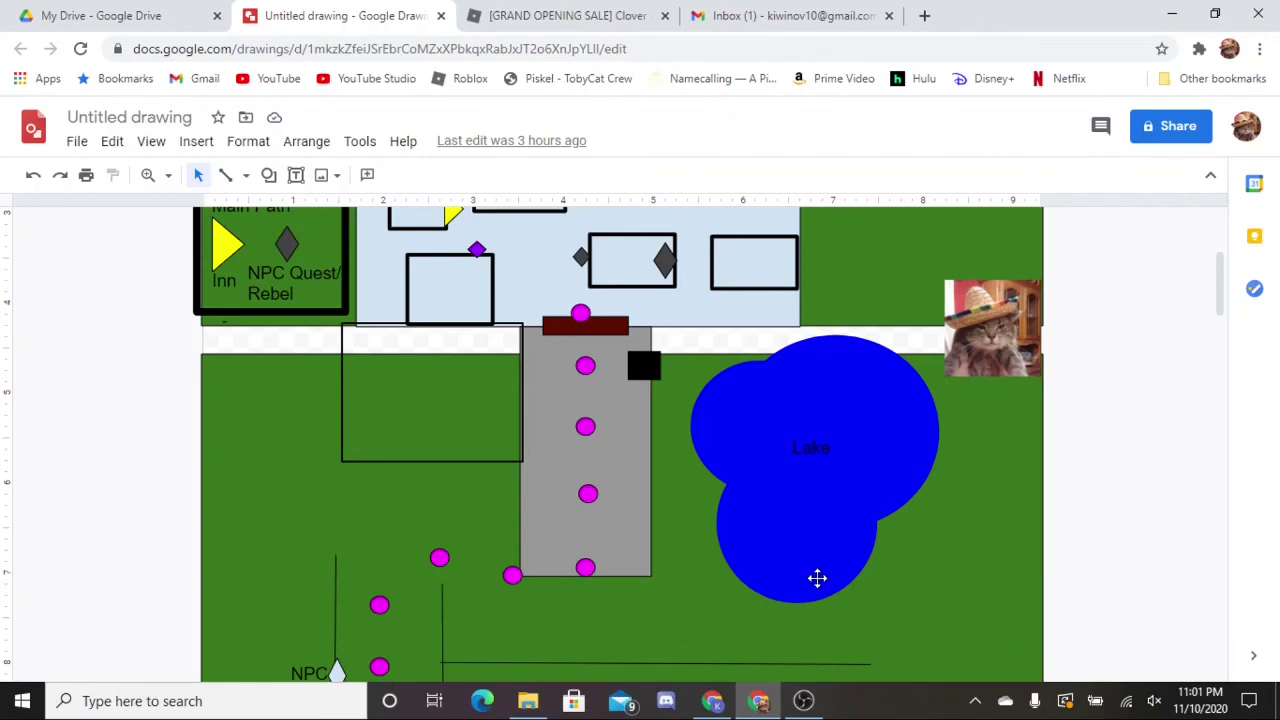
{"action": "scroll", "coordinate": [864, 470], "scroll_direction": "down", "scroll_amount": 1}
{"action": "scroll", "coordinate": [864, 470], "scroll_direction": "down", "scroll_amount": 2}
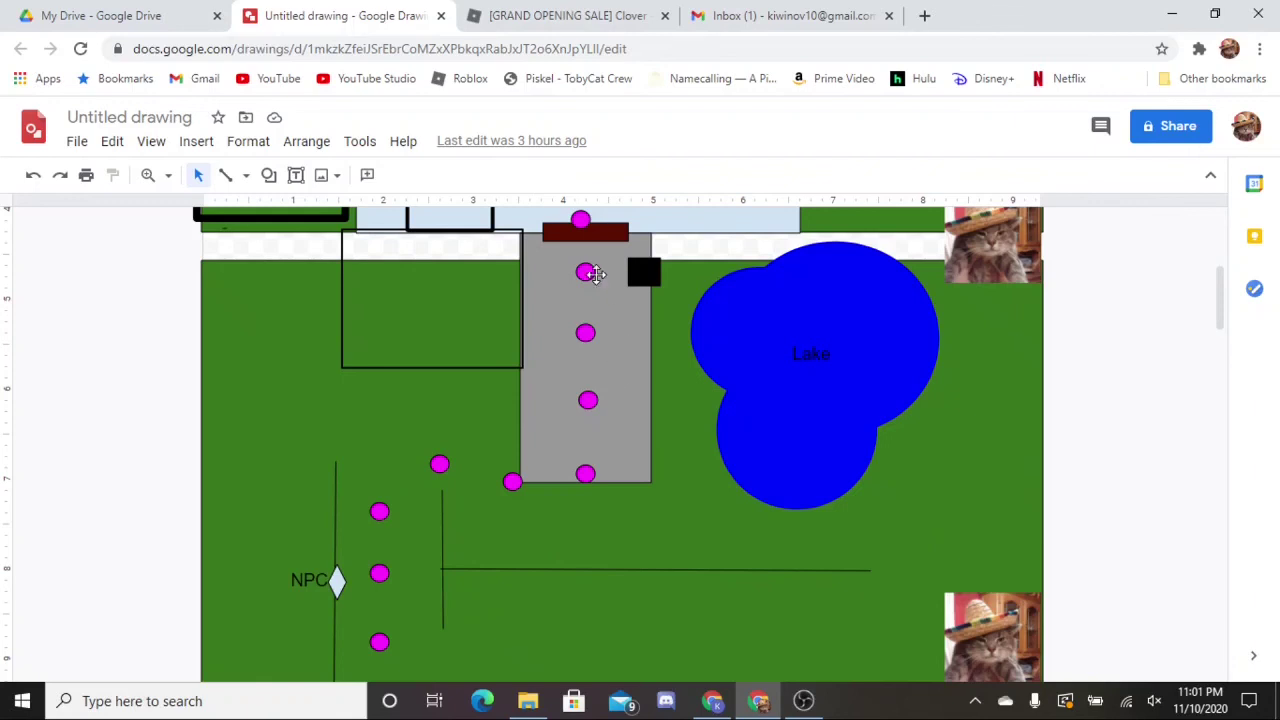
{"action": "scroll", "coordinate": [354, 423], "scroll_direction": "up", "scroll_amount": 4}
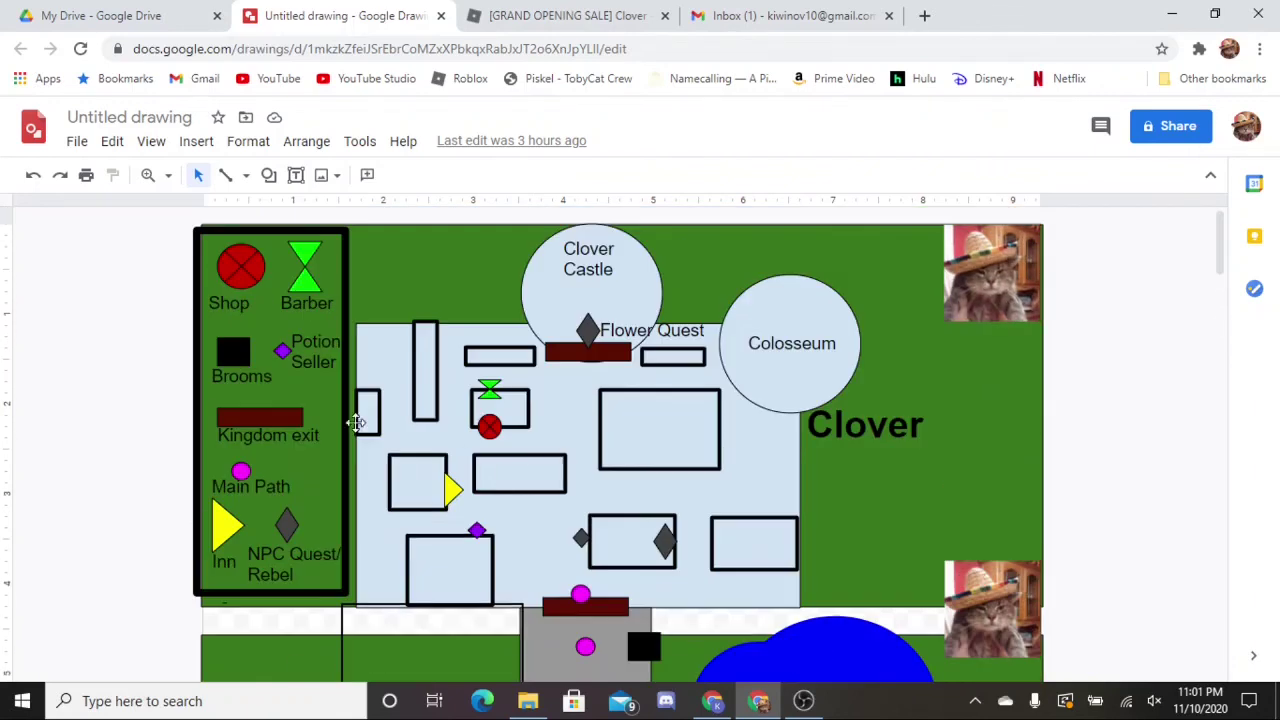
{"action": "scroll", "coordinate": [594, 440], "scroll_direction": "down", "scroll_amount": 4}
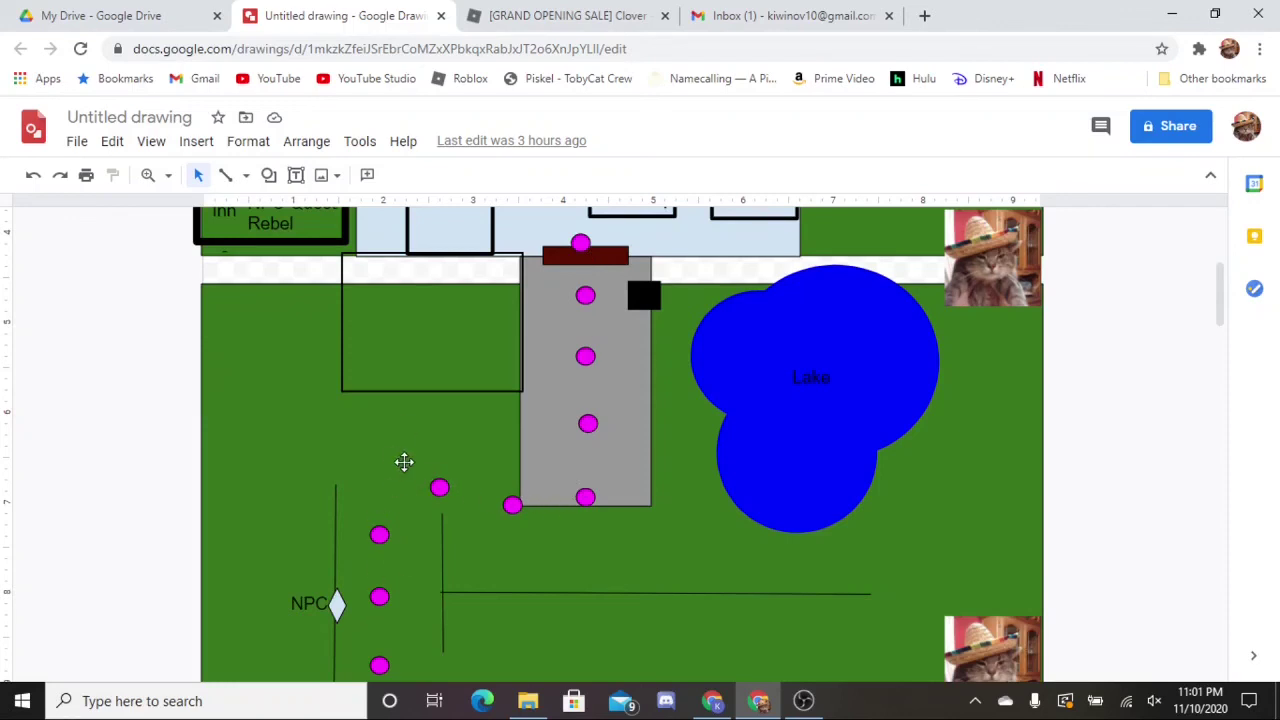
- Follow the main path past the NPC markers to Chestnut and examine the village's markers and legend
{"action": "scroll", "coordinate": [405, 440], "scroll_direction": "down", "scroll_amount": 2}
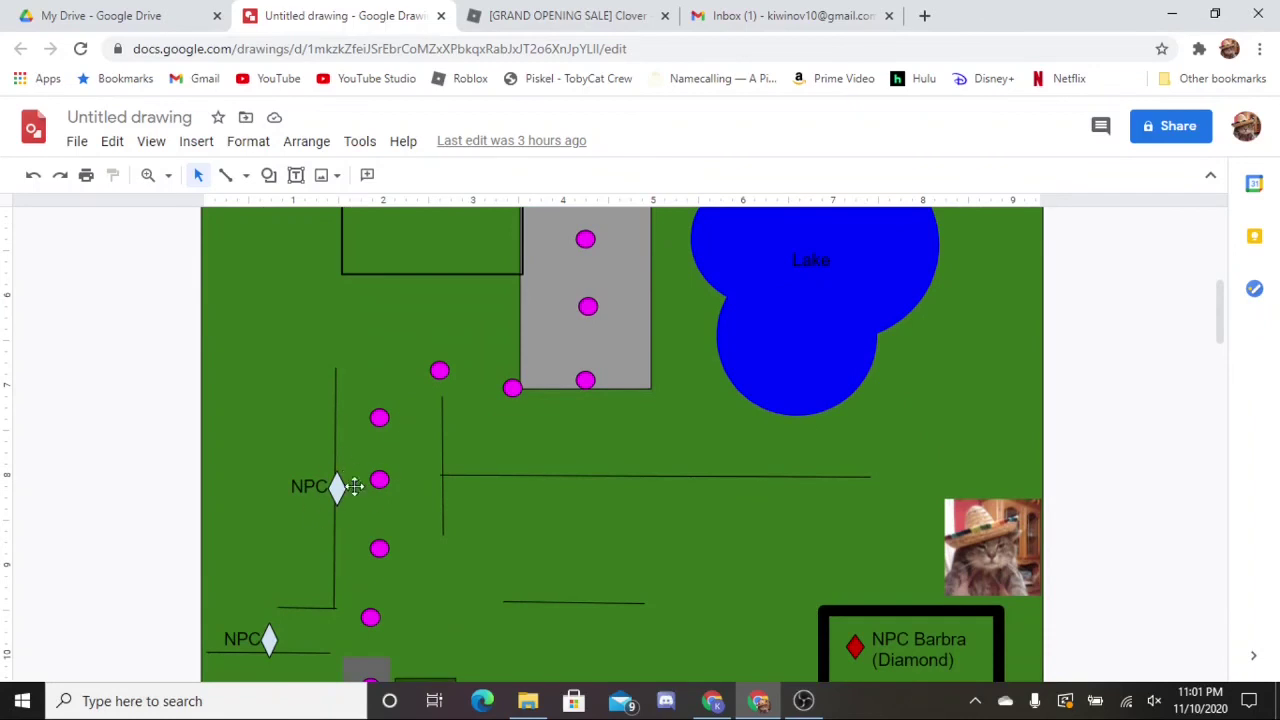
{"action": "scroll", "coordinate": [394, 455], "scroll_direction": "down", "scroll_amount": 2}
{"action": "scroll", "coordinate": [394, 455], "scroll_direction": "down", "scroll_amount": 1}
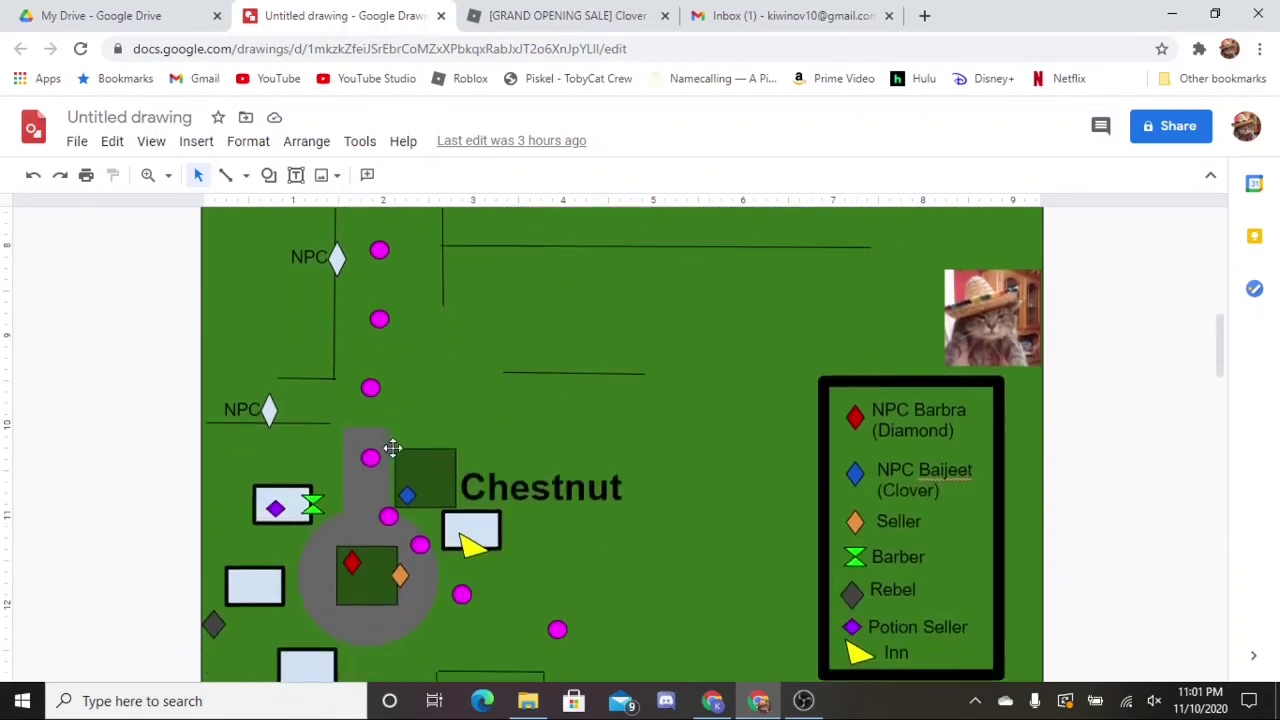
{"action": "scroll", "coordinate": [373, 432], "scroll_direction": "down", "scroll_amount": 1}
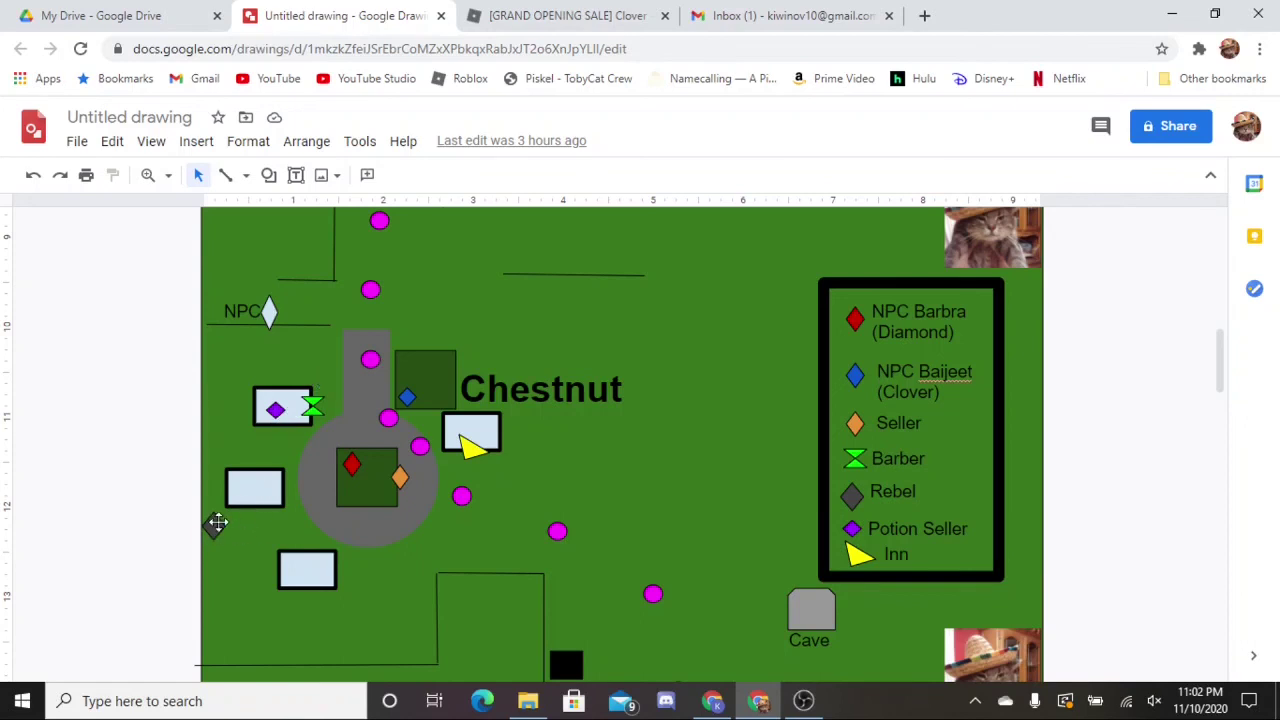
{"action": "scroll", "coordinate": [460, 510], "scroll_direction": "down", "scroll_amount": 1}
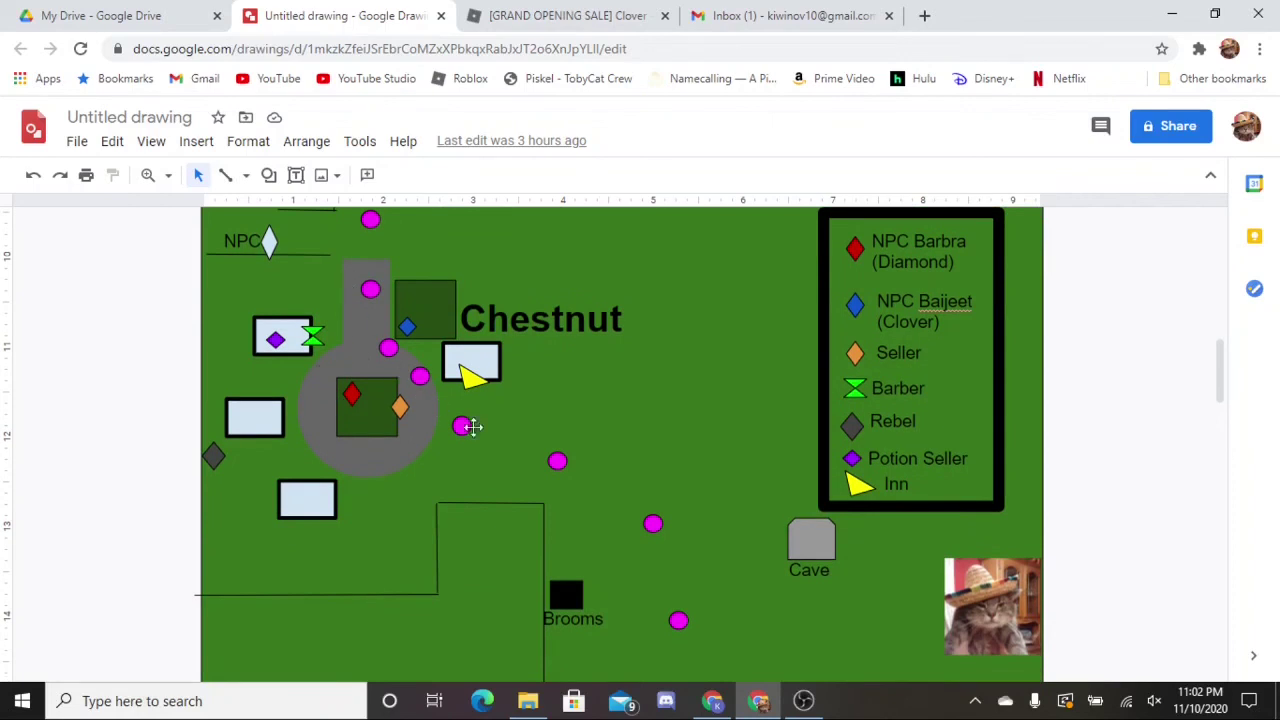
{"action": "scroll", "coordinate": [654, 522], "scroll_direction": "down", "scroll_amount": 1}
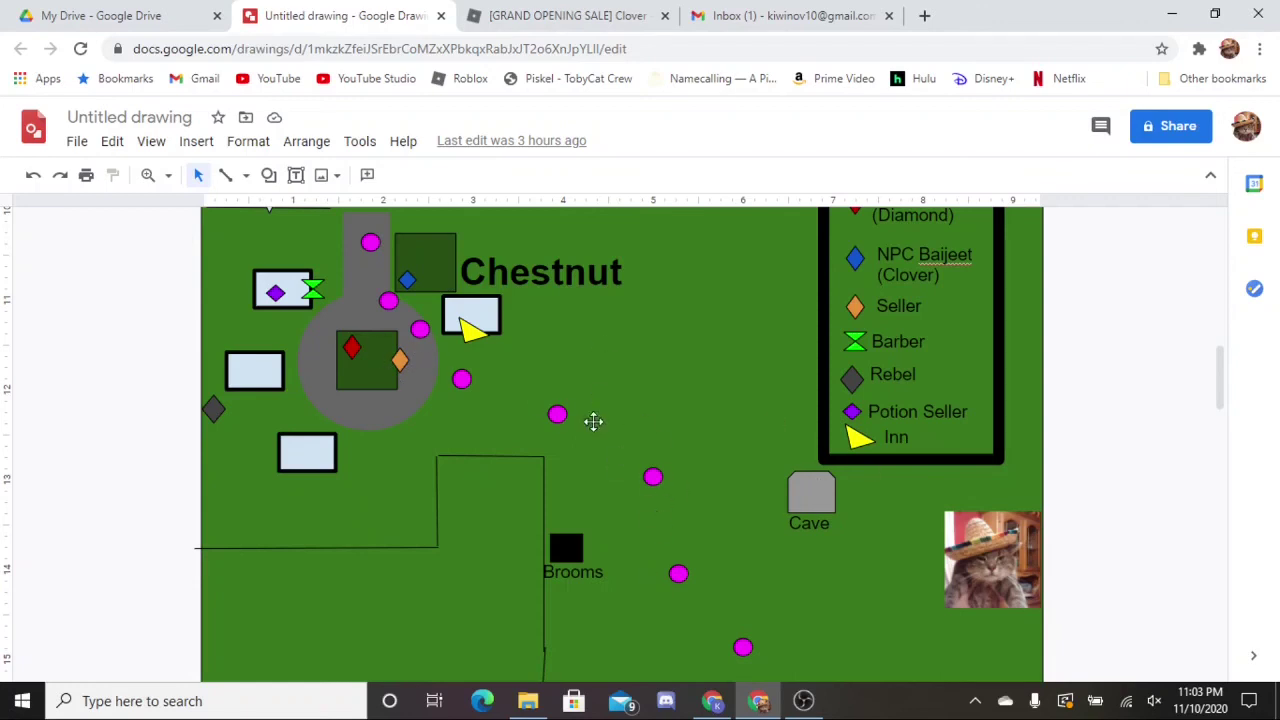
{"action": "scroll", "coordinate": [690, 540], "scroll_direction": "down", "scroll_amount": 1}
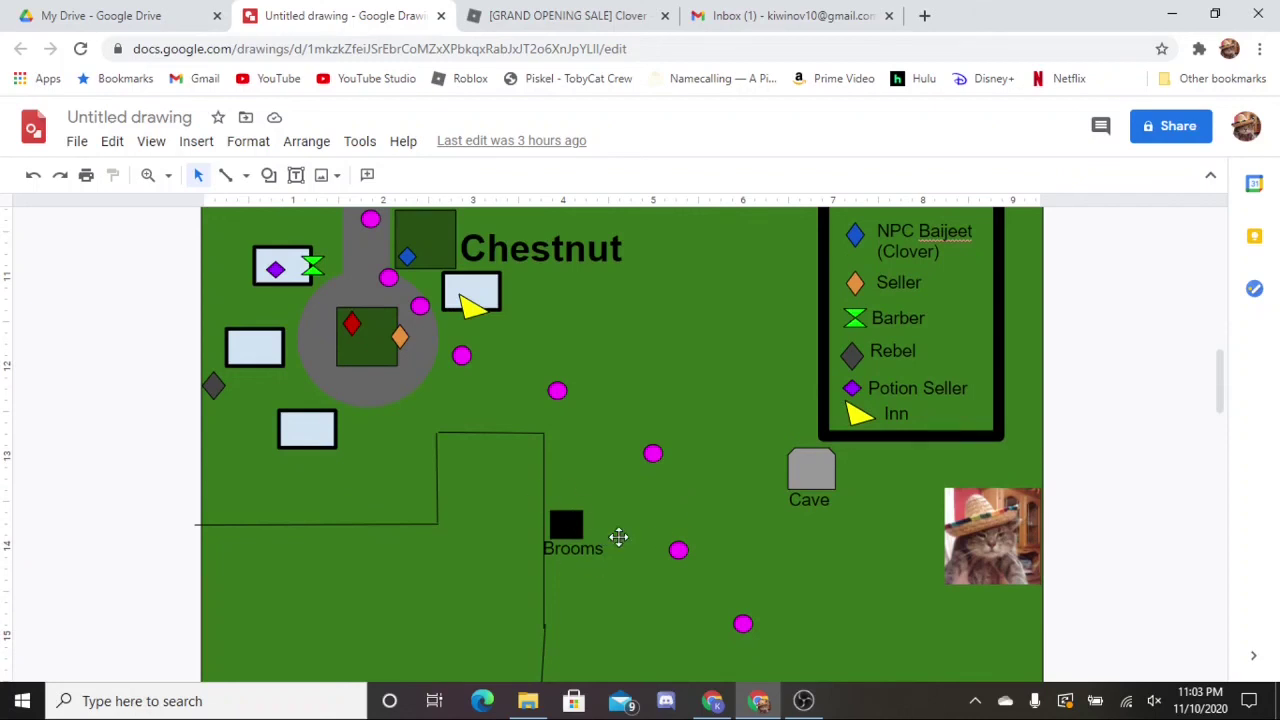
- Trace the main path from Chestnut past the brooms and cave to the Desert gates and the desert section
{"action": "scroll", "coordinate": [619, 537], "scroll_direction": "down", "scroll_amount": 3}
{"action": "scroll", "coordinate": [617, 534], "scroll_direction": "up", "scroll_amount": 2}
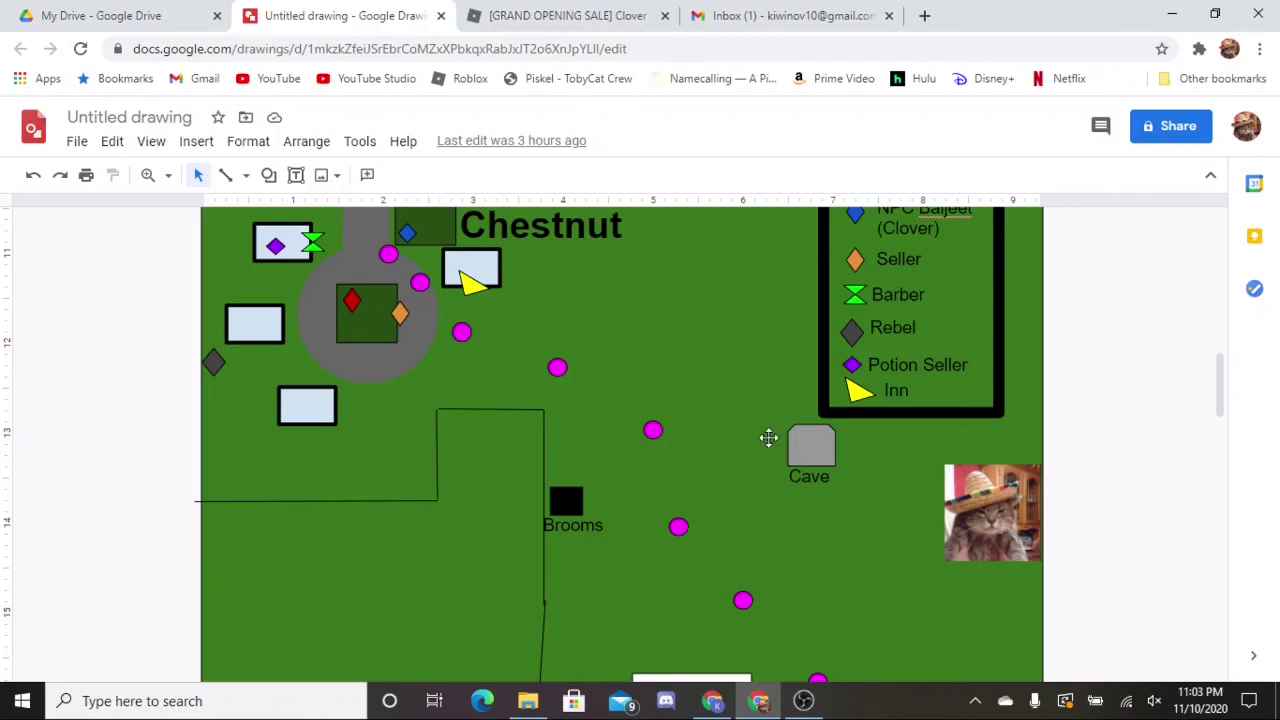
{"action": "scroll", "coordinate": [767, 432], "scroll_direction": "down", "scroll_amount": 1}
{"action": "scroll", "coordinate": [773, 427], "scroll_direction": "down", "scroll_amount": 2}
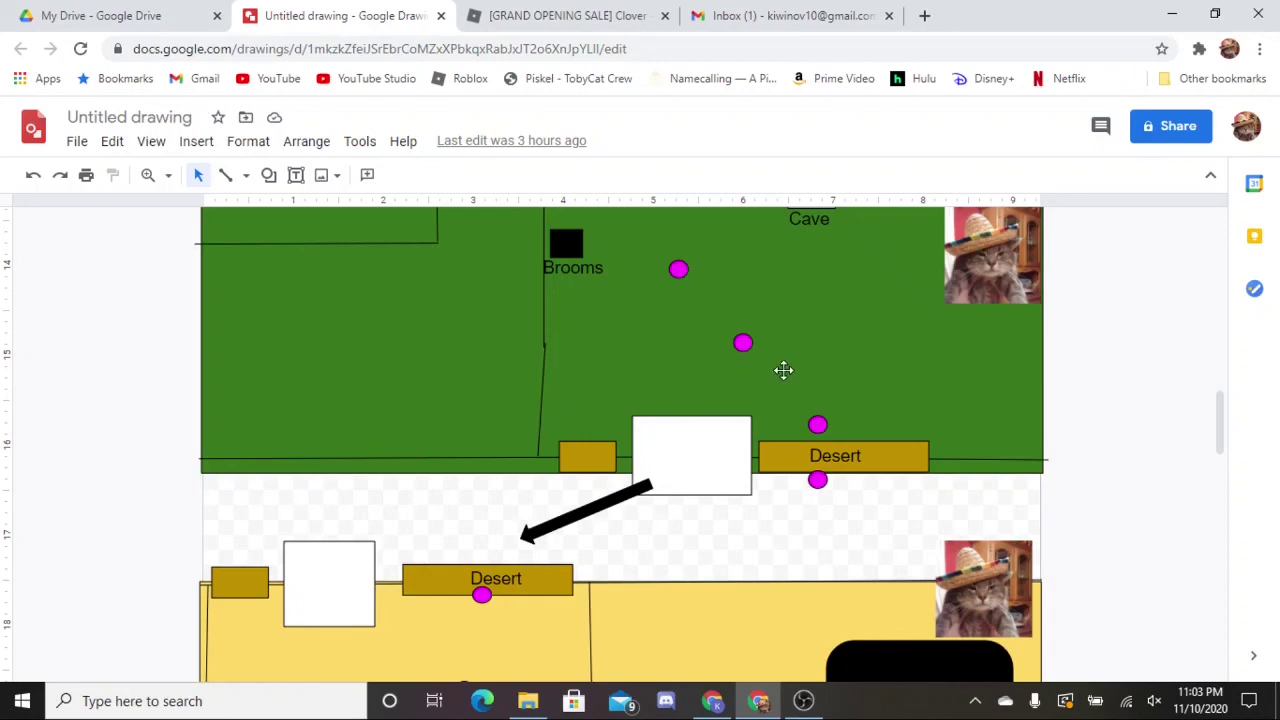
{"action": "scroll", "coordinate": [765, 373], "scroll_direction": "down", "scroll_amount": 1}
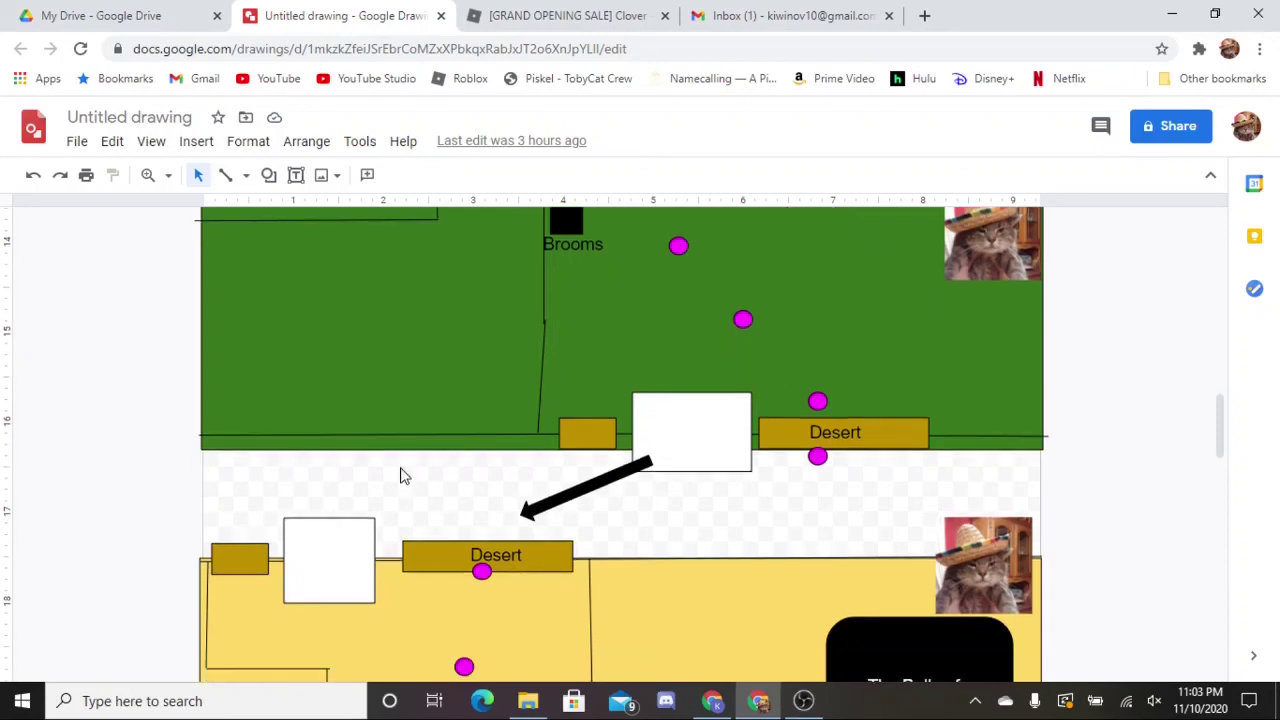
{"action": "scroll", "coordinate": [410, 475], "scroll_direction": "down", "scroll_amount": 3}
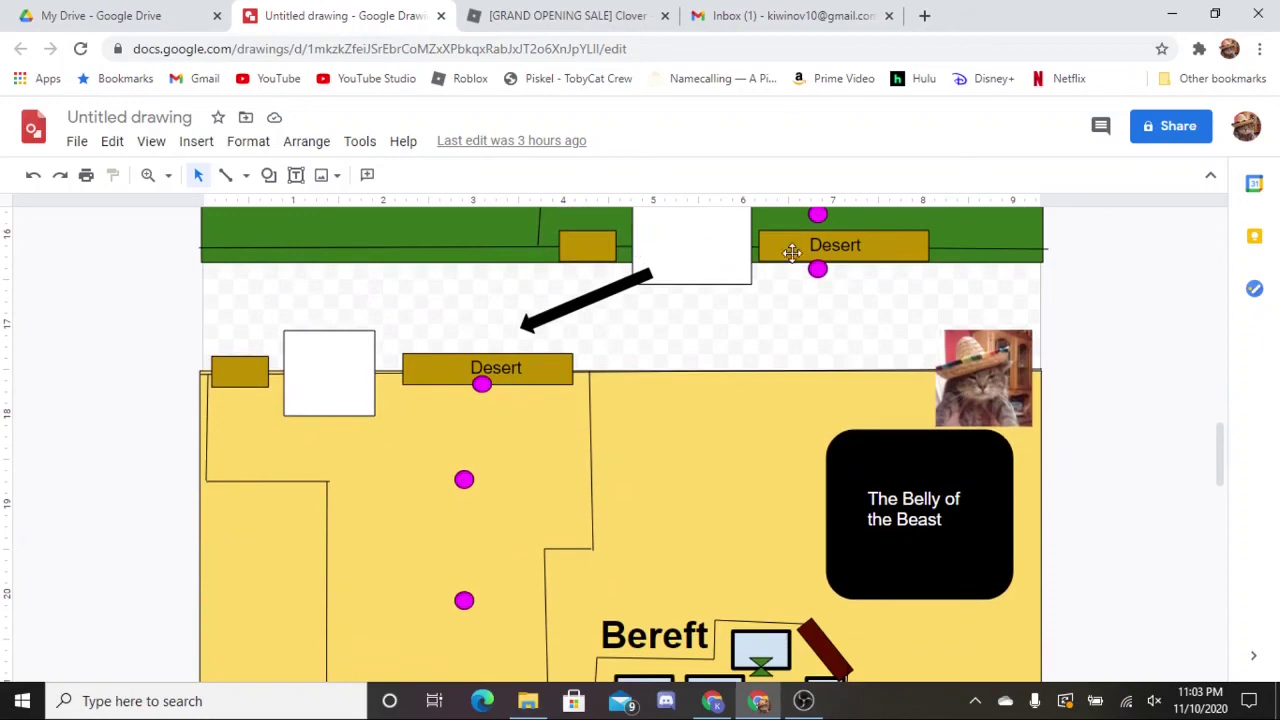
- Follow the main path from the Desert gate into Bereft and examine the village's markers and The Belly of the Beast
{"action": "scroll", "coordinate": [385, 296], "scroll_direction": "down", "scroll_amount": 2}
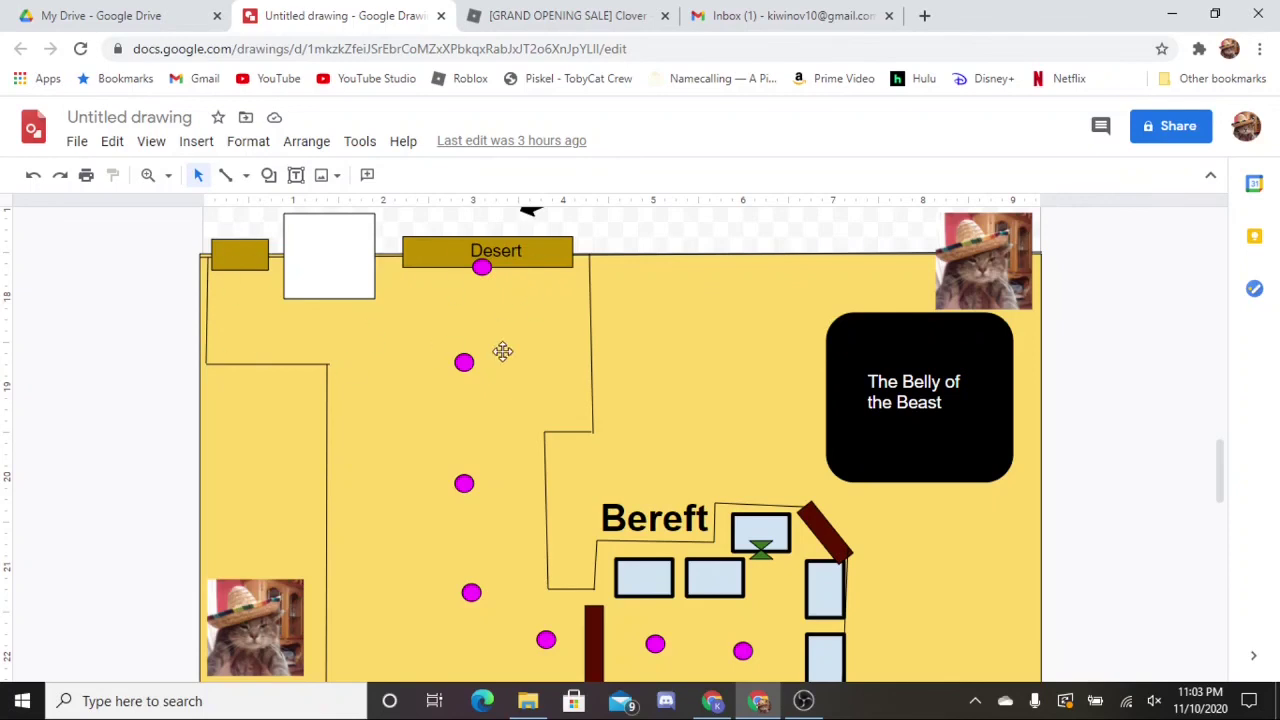
{"action": "scroll", "coordinate": [480, 315], "scroll_direction": "down", "scroll_amount": 1}
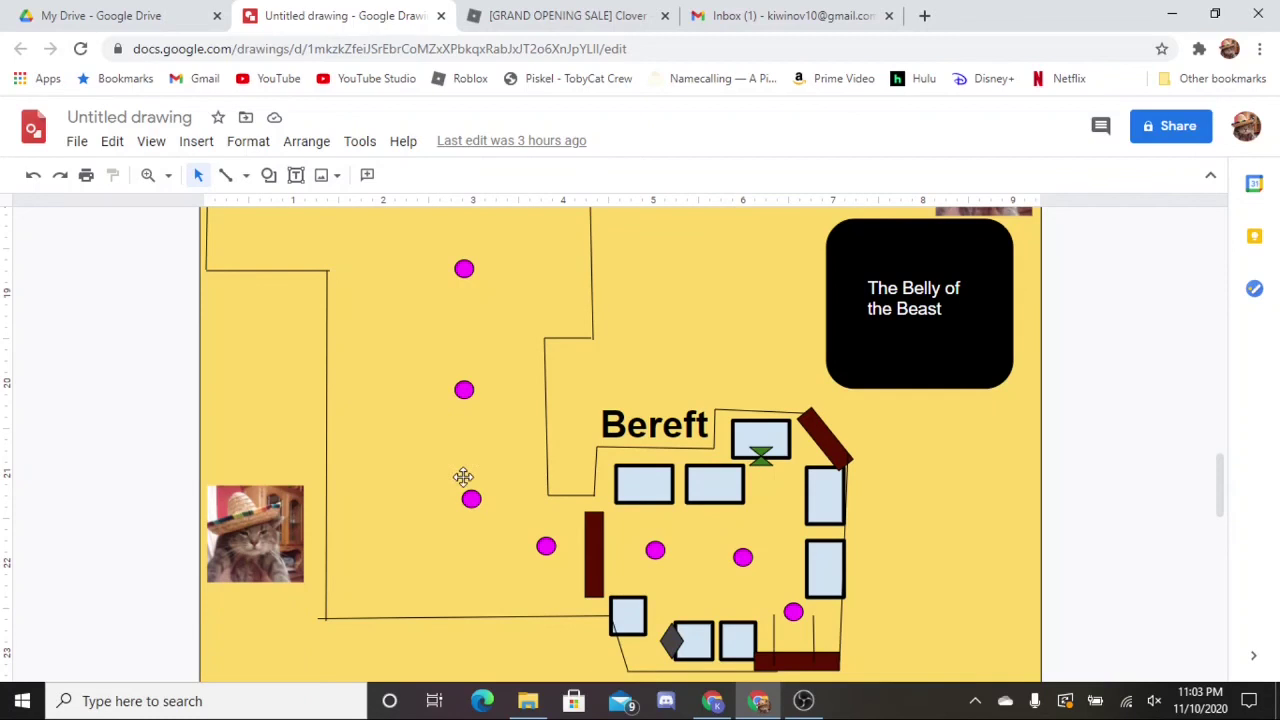
{"action": "scroll", "coordinate": [660, 480], "scroll_direction": "down", "scroll_amount": 1}
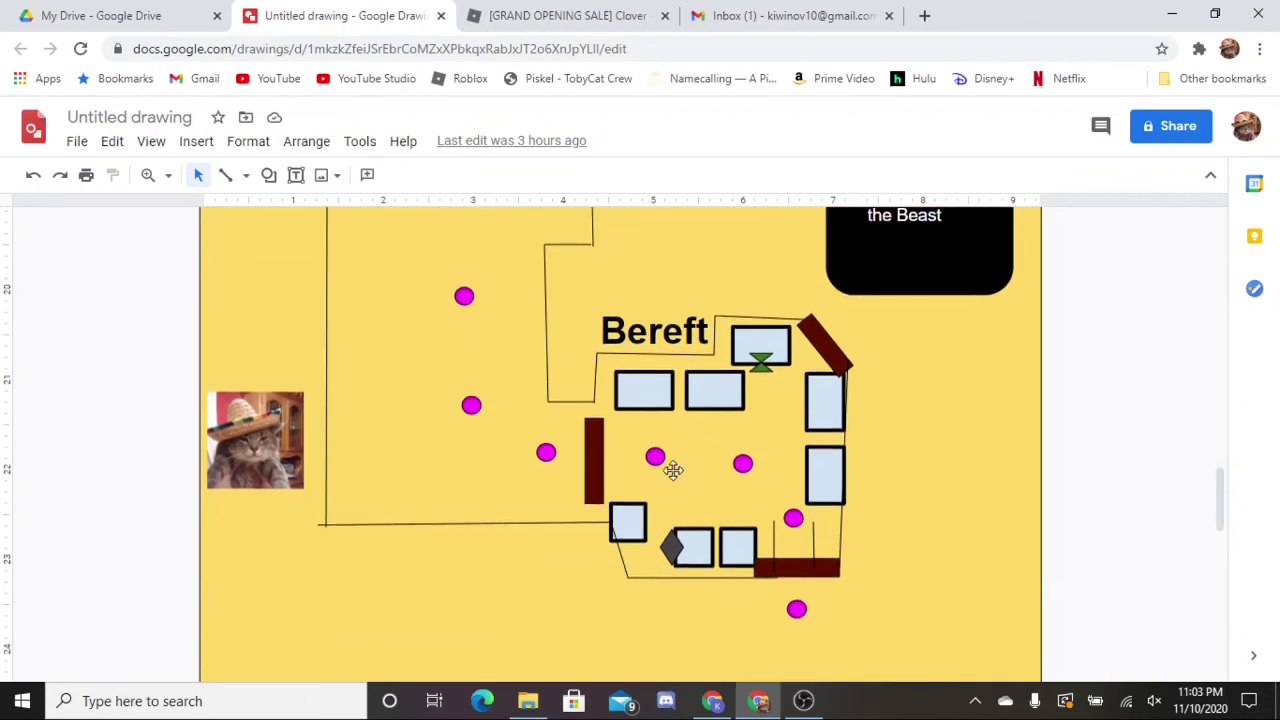
{"action": "scroll", "coordinate": [686, 431], "scroll_direction": "up", "scroll_amount": 1}
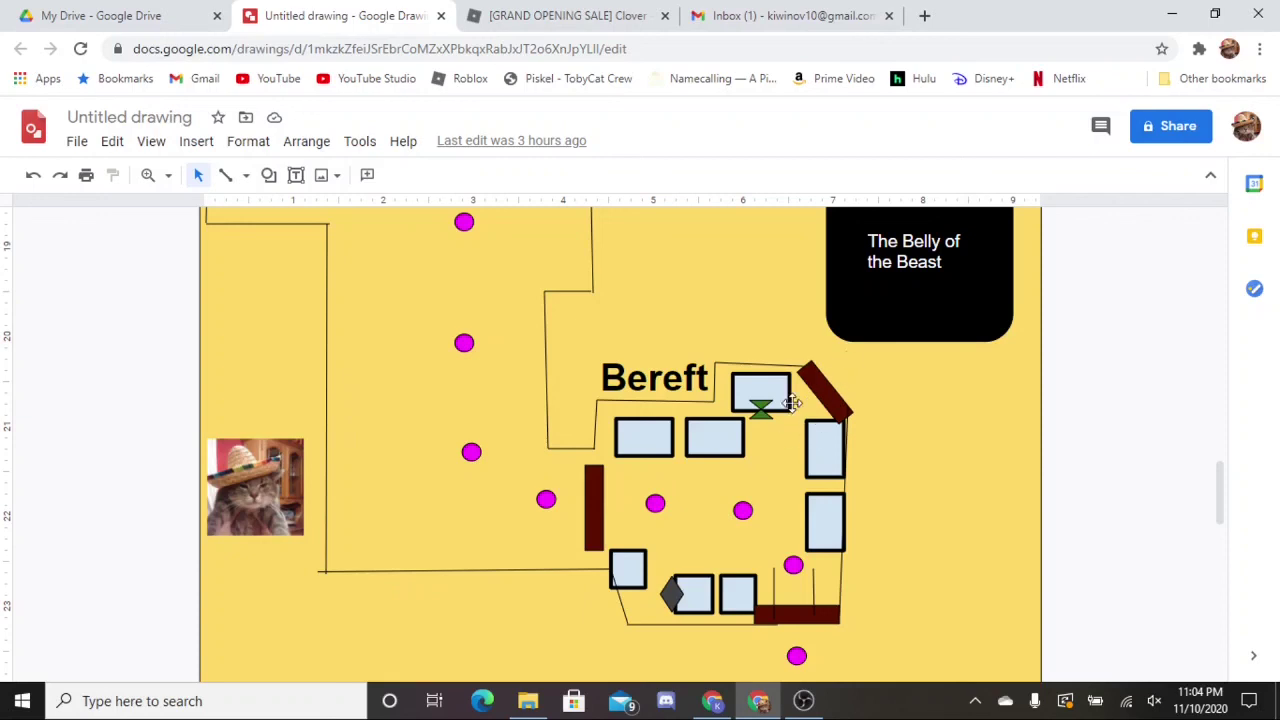
{"action": "scroll", "coordinate": [906, 377], "scroll_direction": "up", "scroll_amount": 1}
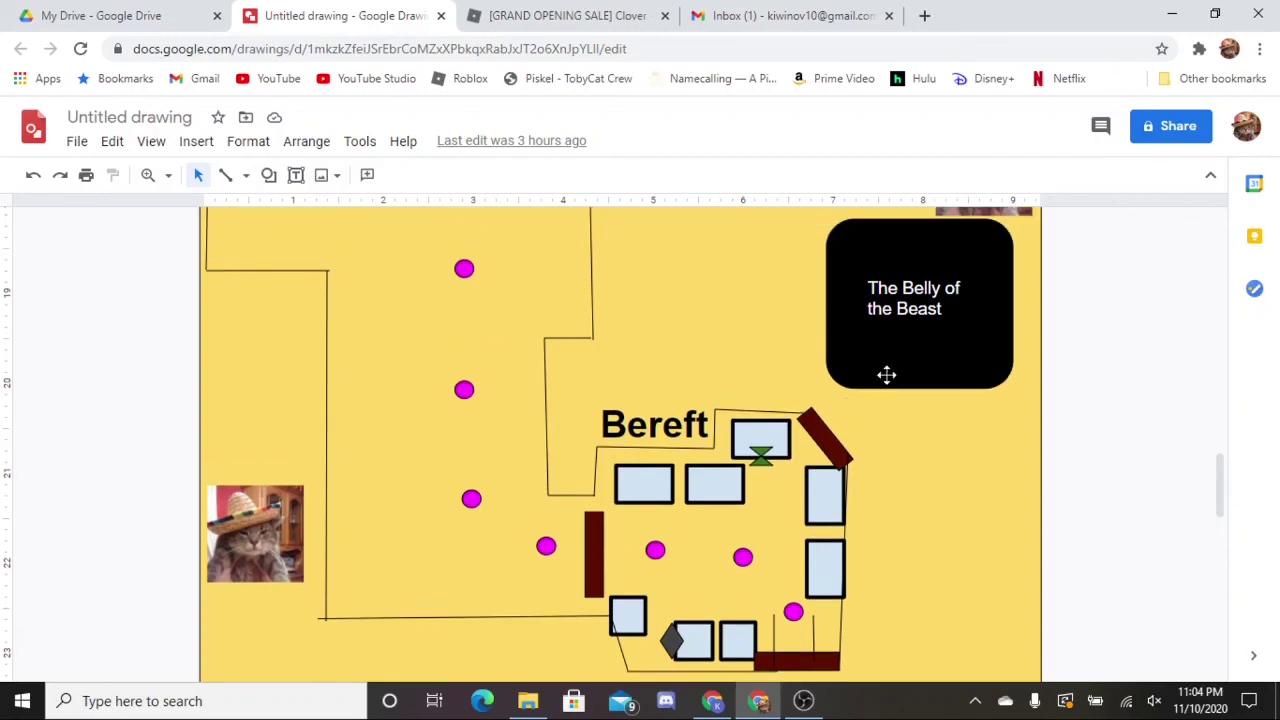
{"action": "scroll", "coordinate": [886, 374], "scroll_direction": "up", "scroll_amount": 1}
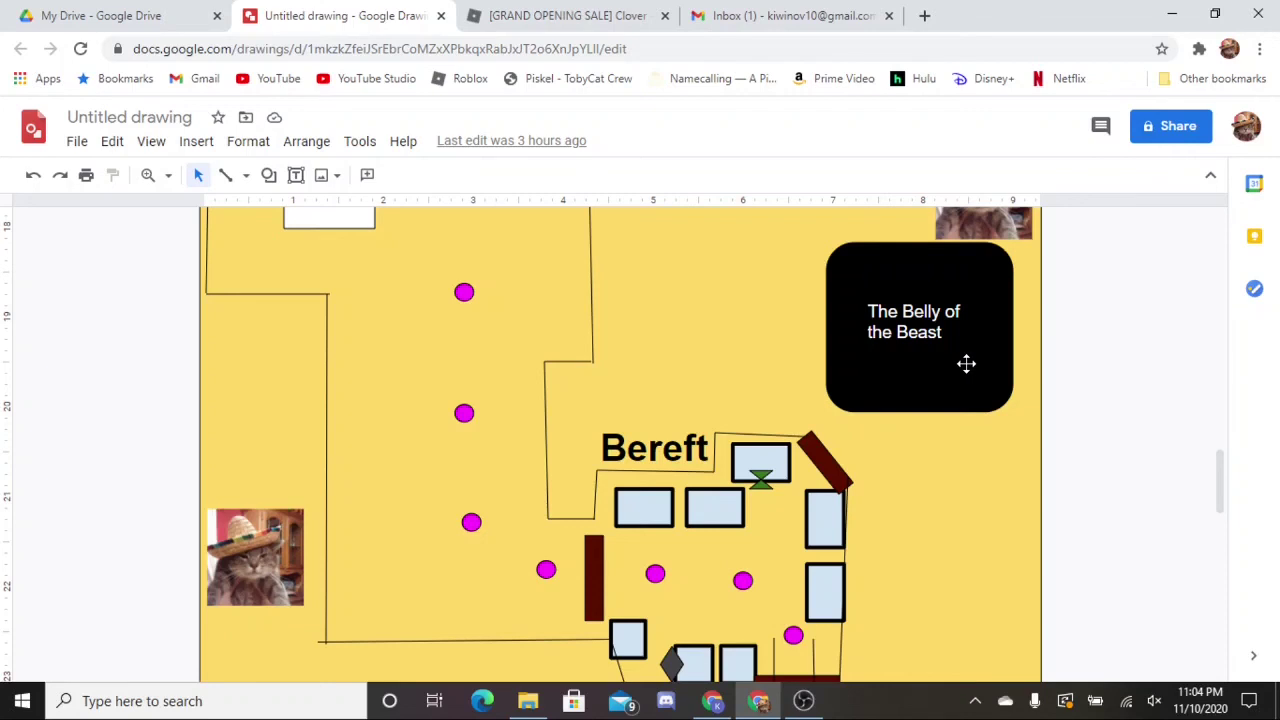
- Trace the main path from Bereft's exit through the desert to the Diamond Kingdom
{"action": "scroll", "coordinate": [966, 363], "scroll_direction": "down", "scroll_amount": 3}
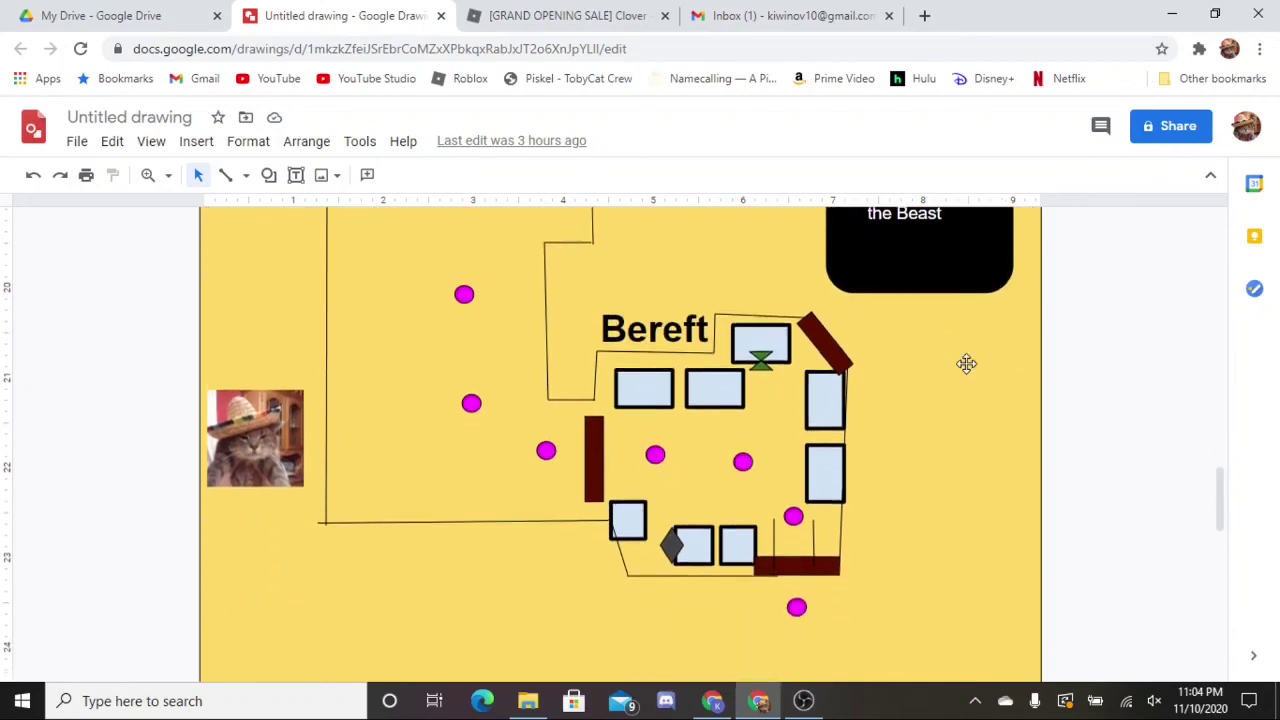
{"action": "scroll", "coordinate": [966, 363], "scroll_direction": "down", "scroll_amount": 1}
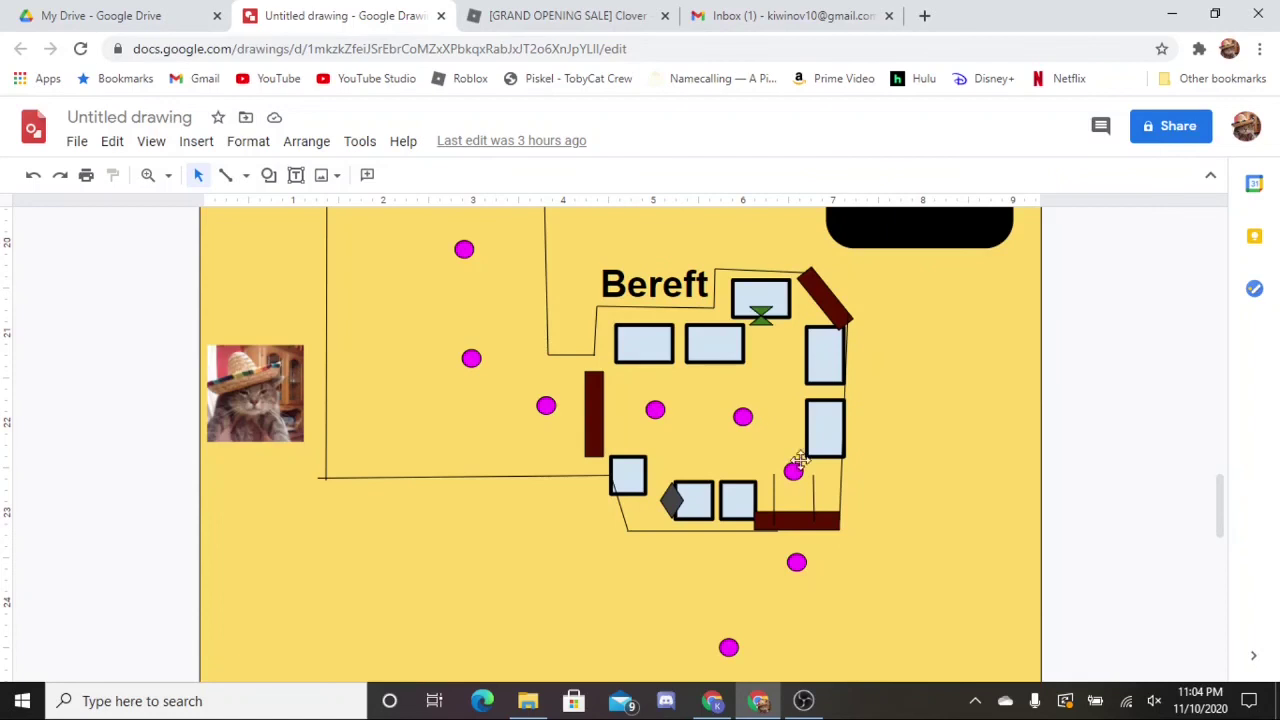
{"action": "scroll", "coordinate": [814, 506], "scroll_direction": "down", "scroll_amount": 4}
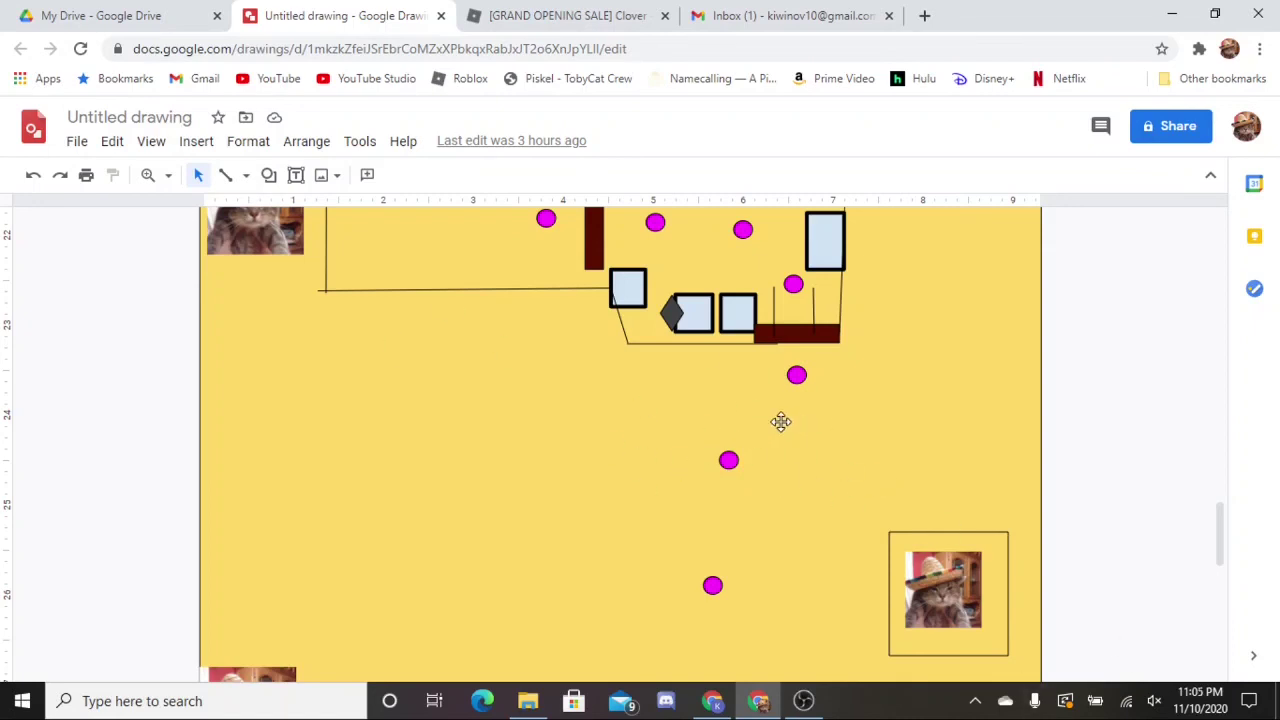
{"action": "scroll", "coordinate": [771, 446], "scroll_direction": "down", "scroll_amount": 2}
{"action": "scroll", "coordinate": [743, 325], "scroll_direction": "up", "scroll_amount": 1}
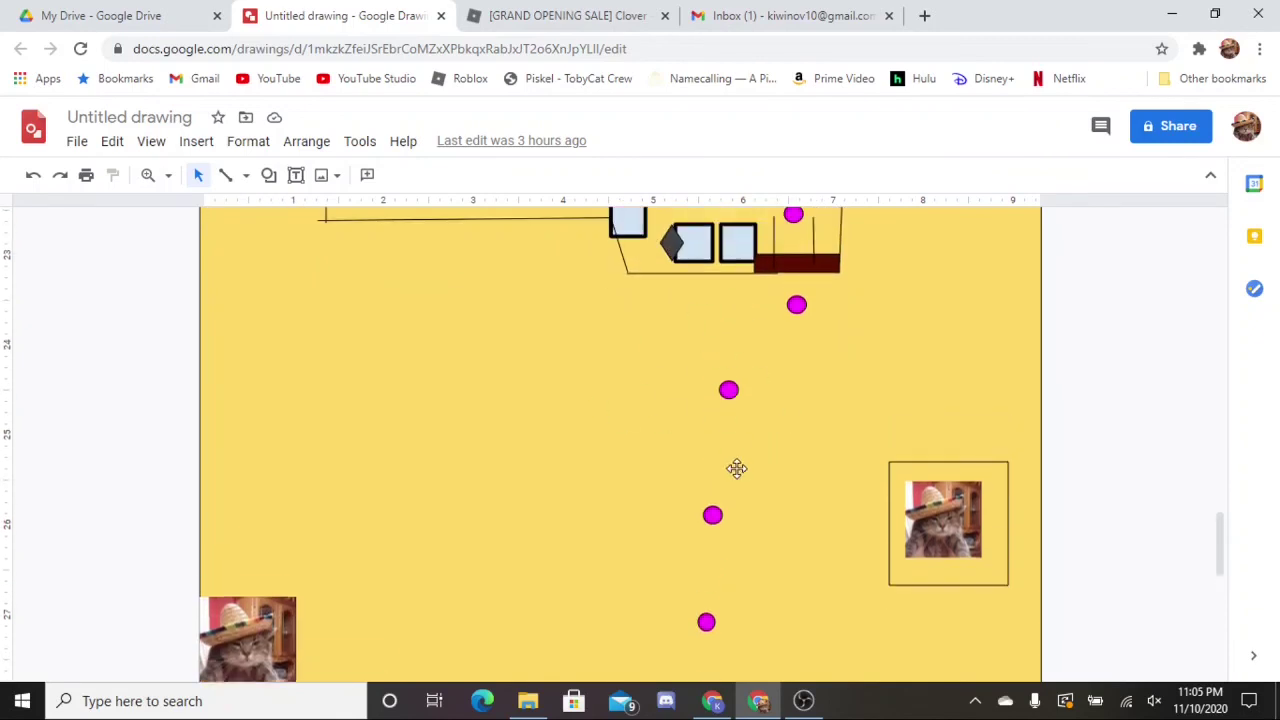
{"action": "scroll", "coordinate": [731, 460], "scroll_direction": "down", "scroll_amount": 2}
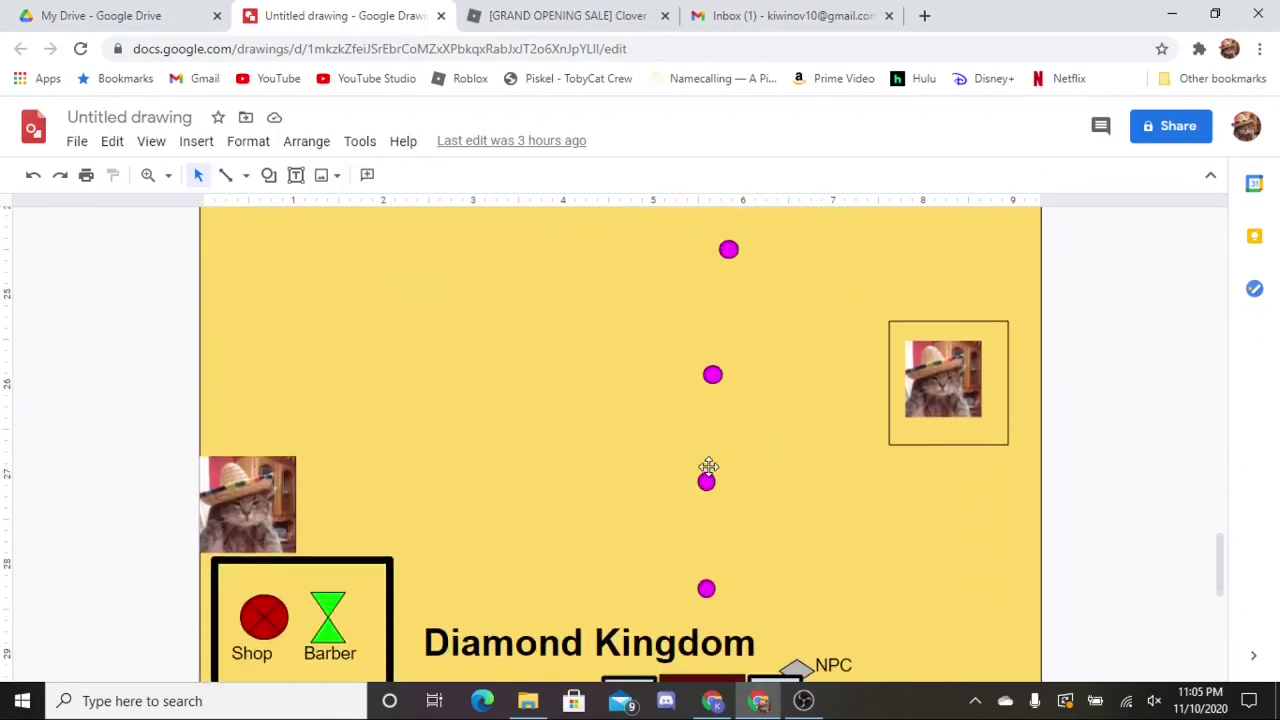
{"action": "scroll", "coordinate": [708, 466], "scroll_direction": "down", "scroll_amount": 5}
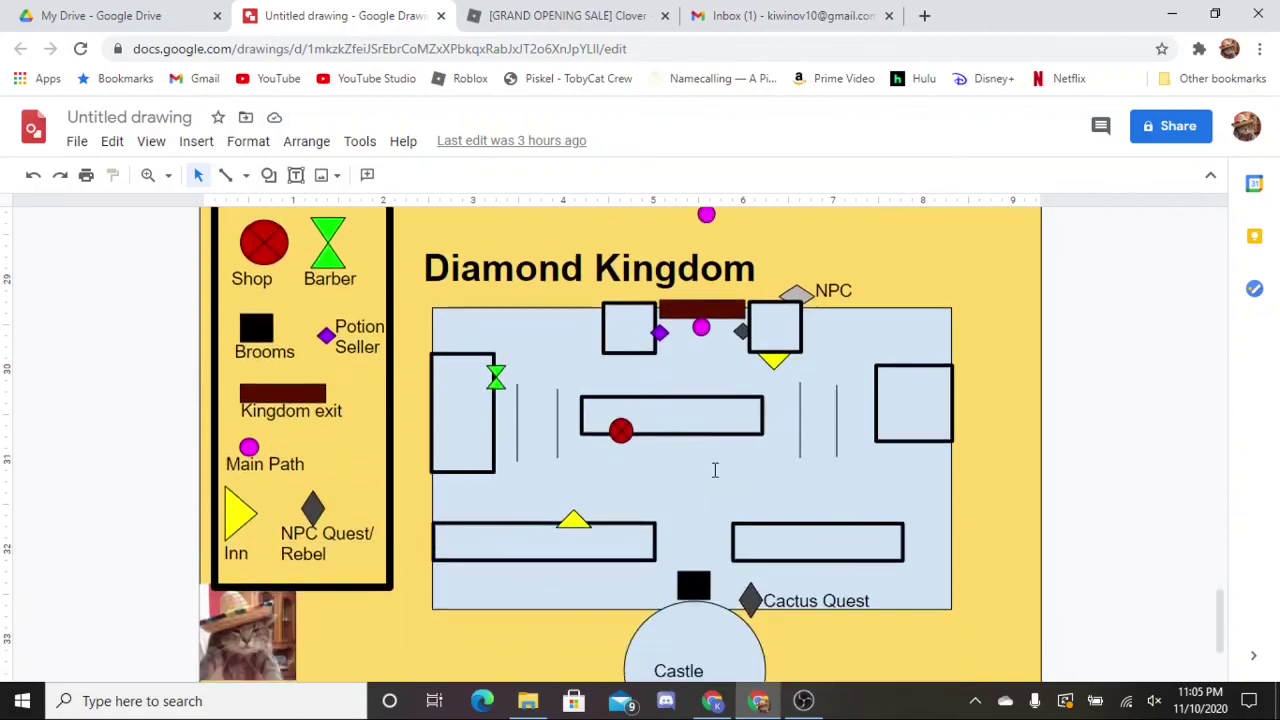
- Examine the Diamond Kingdom's legend, kingdom exit, shop, barber, inns, quest markers, brooms and castle
{"action": "scroll", "coordinate": [715, 470], "scroll_direction": "up", "scroll_amount": 1}
{"action": "scroll", "coordinate": [715, 470], "scroll_direction": "down", "scroll_amount": 1}
{"action": "scroll", "coordinate": [715, 469], "scroll_direction": "down", "scroll_amount": 1}
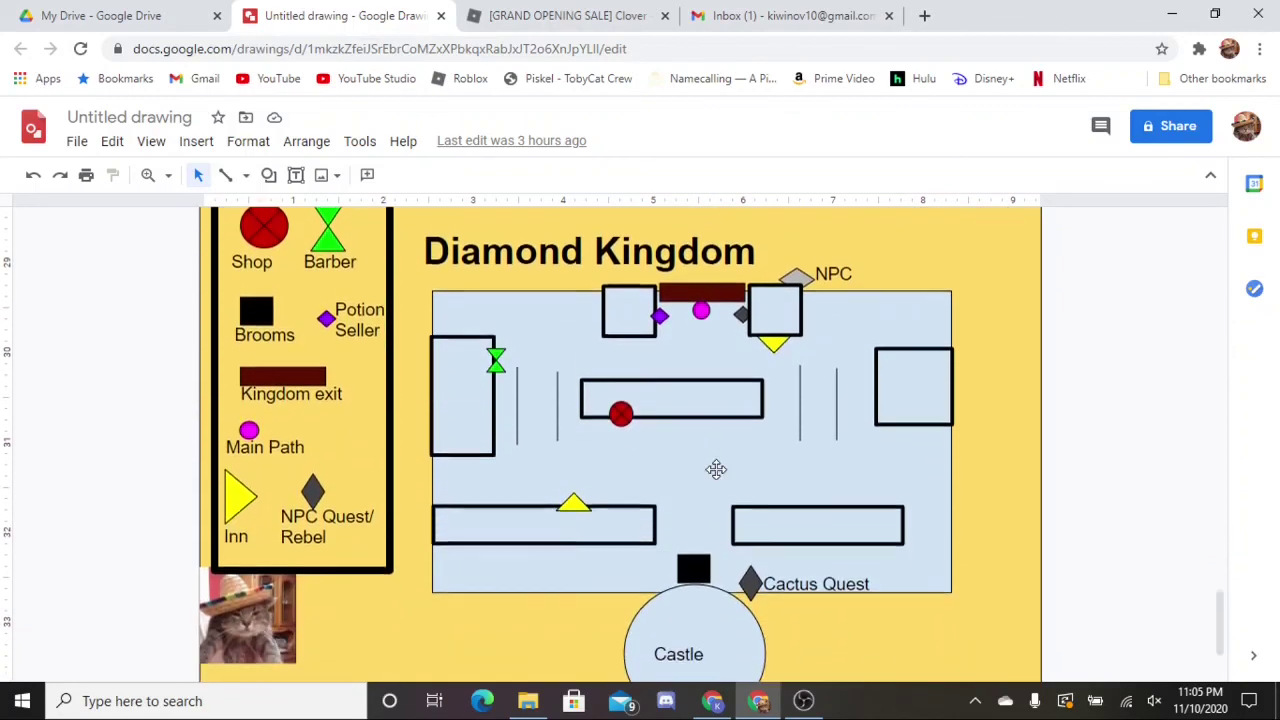
{"action": "scroll", "coordinate": [715, 469], "scroll_direction": "down", "scroll_amount": 1}
{"action": "scroll", "coordinate": [715, 469], "scroll_direction": "up", "scroll_amount": 1}
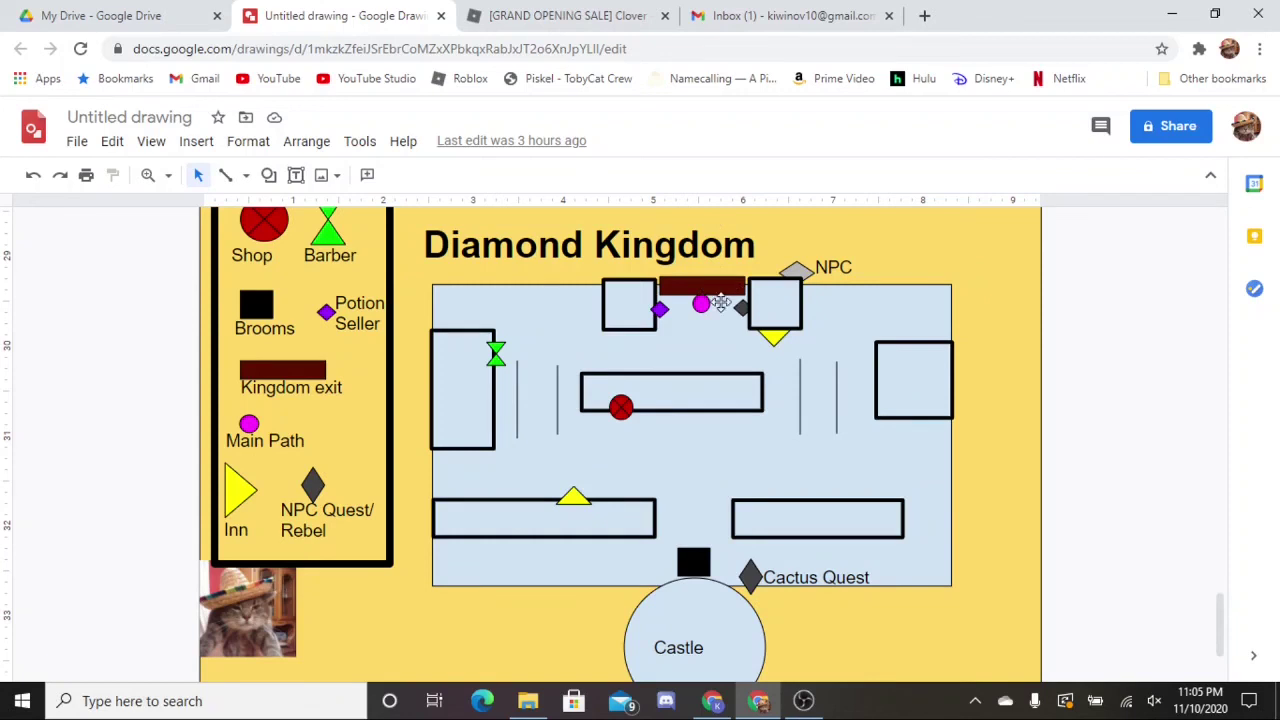
{"action": "scroll", "coordinate": [714, 337], "scroll_direction": "up", "scroll_amount": 1}
{"action": "scroll", "coordinate": [714, 337], "scroll_direction": "up", "scroll_amount": 2}
{"action": "scroll", "coordinate": [705, 333], "scroll_direction": "down", "scroll_amount": 4}
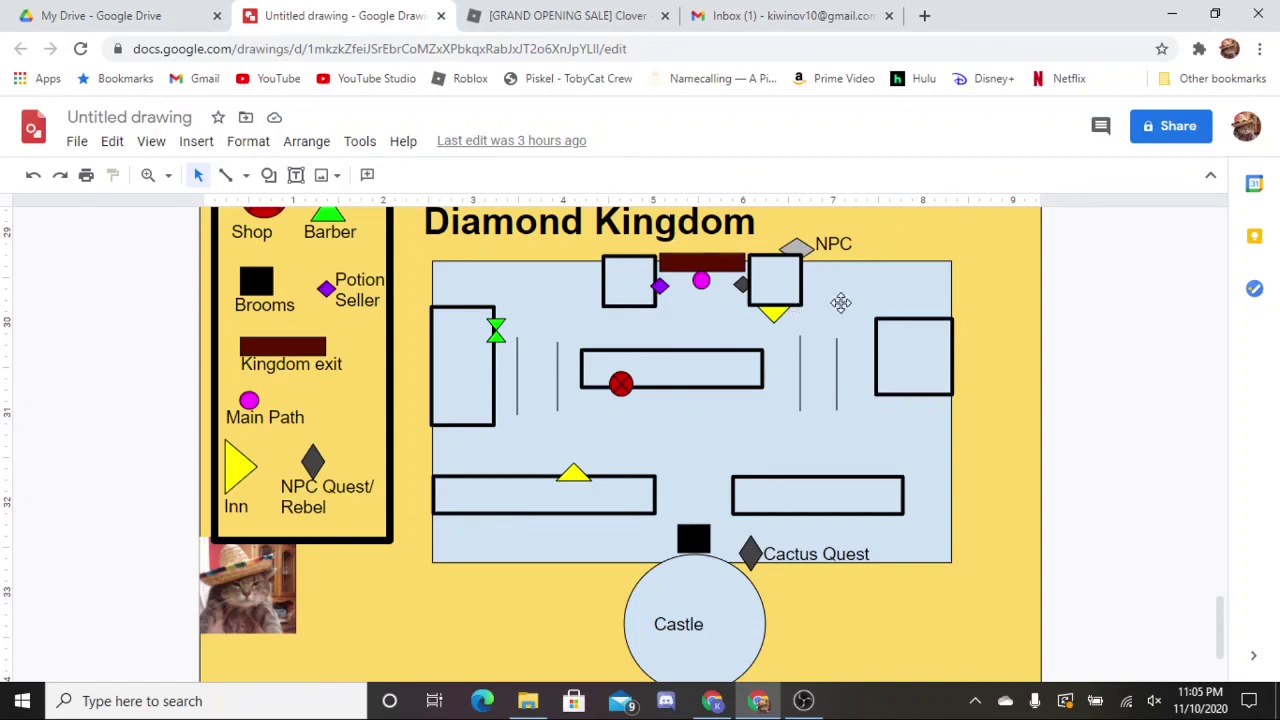
{"action": "scroll", "coordinate": [797, 385], "scroll_direction": "up", "scroll_amount": 1}
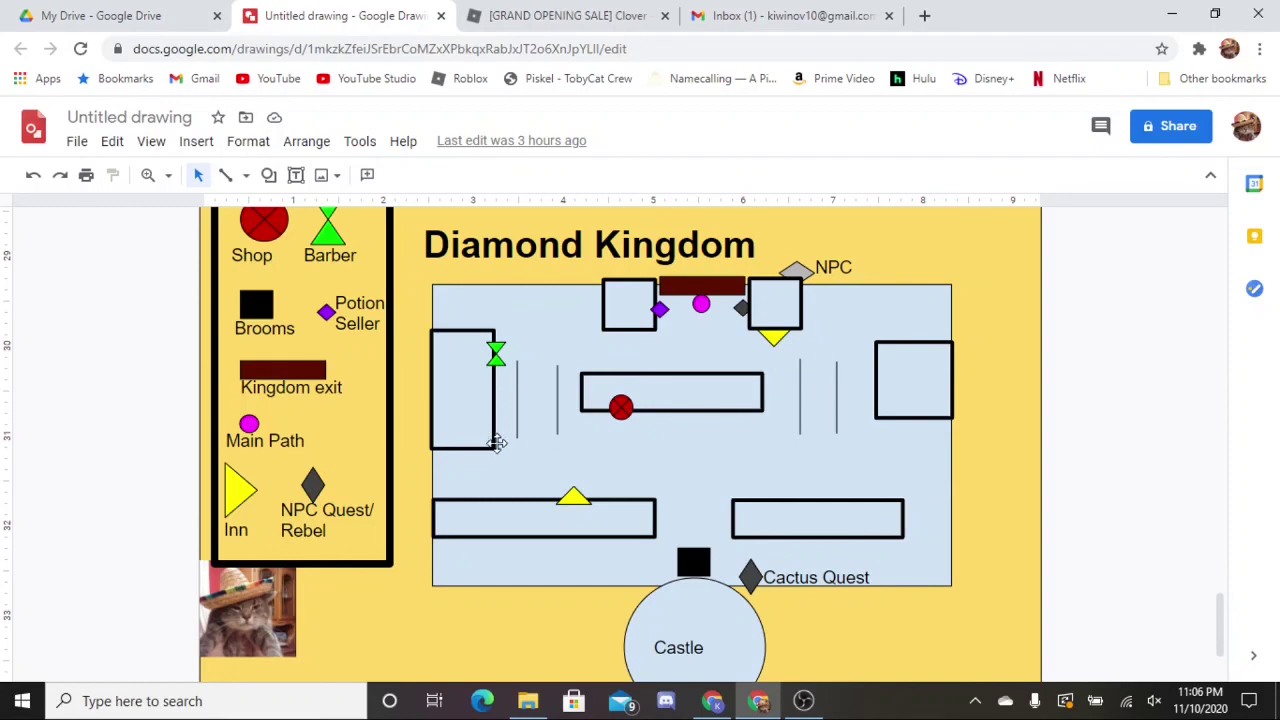
{"action": "scroll", "coordinate": [746, 505], "scroll_direction": "down", "scroll_amount": 3}
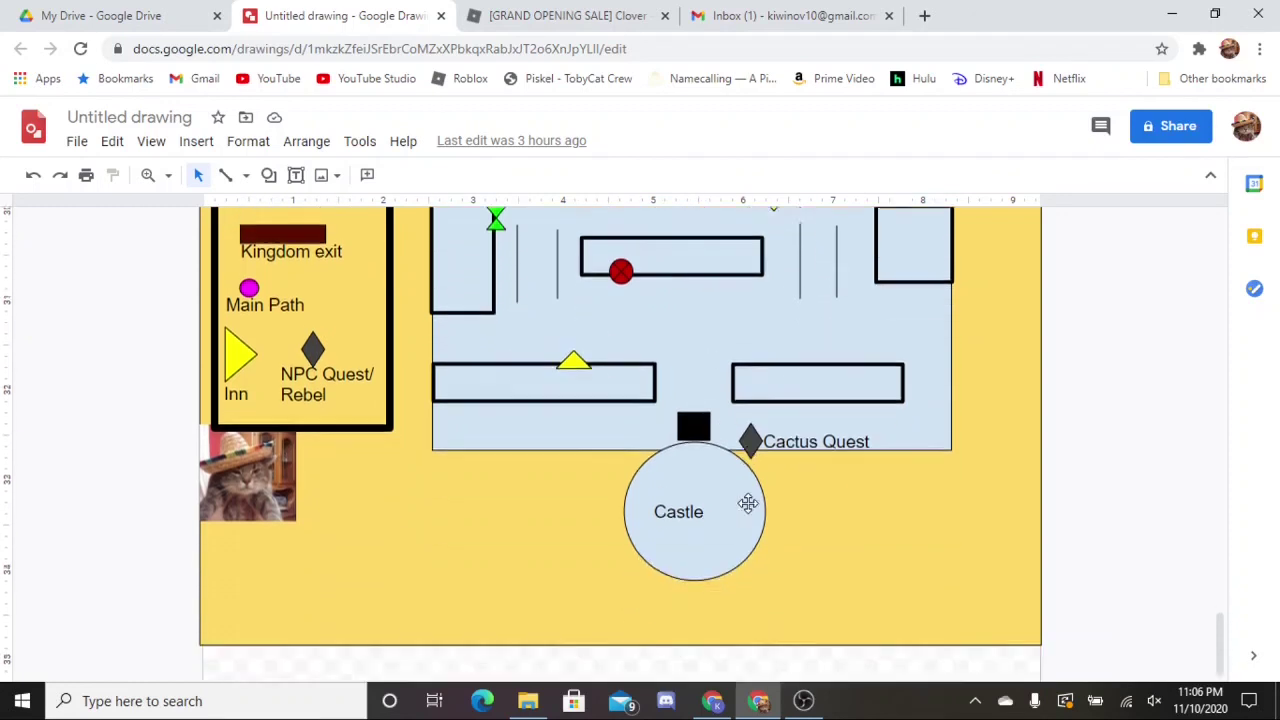
{"action": "scroll", "coordinate": [751, 500], "scroll_direction": "up", "scroll_amount": 1}
{"action": "scroll", "coordinate": [754, 498], "scroll_direction": "up", "scroll_amount": 1}
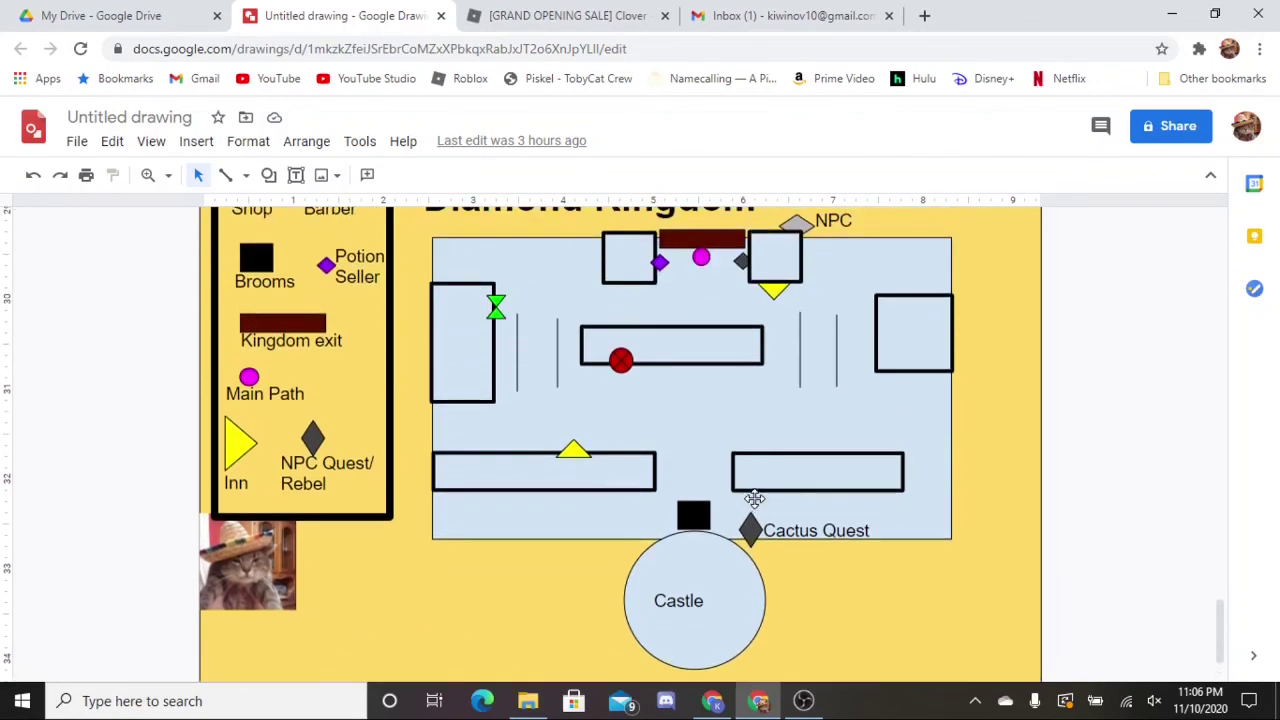
- Look over the whole map from the Diamond Kingdom to Clover and back to the Diamond Kingdom's castle
{"action": "scroll", "coordinate": [846, 497], "scroll_direction": "up", "scroll_amount": 5}
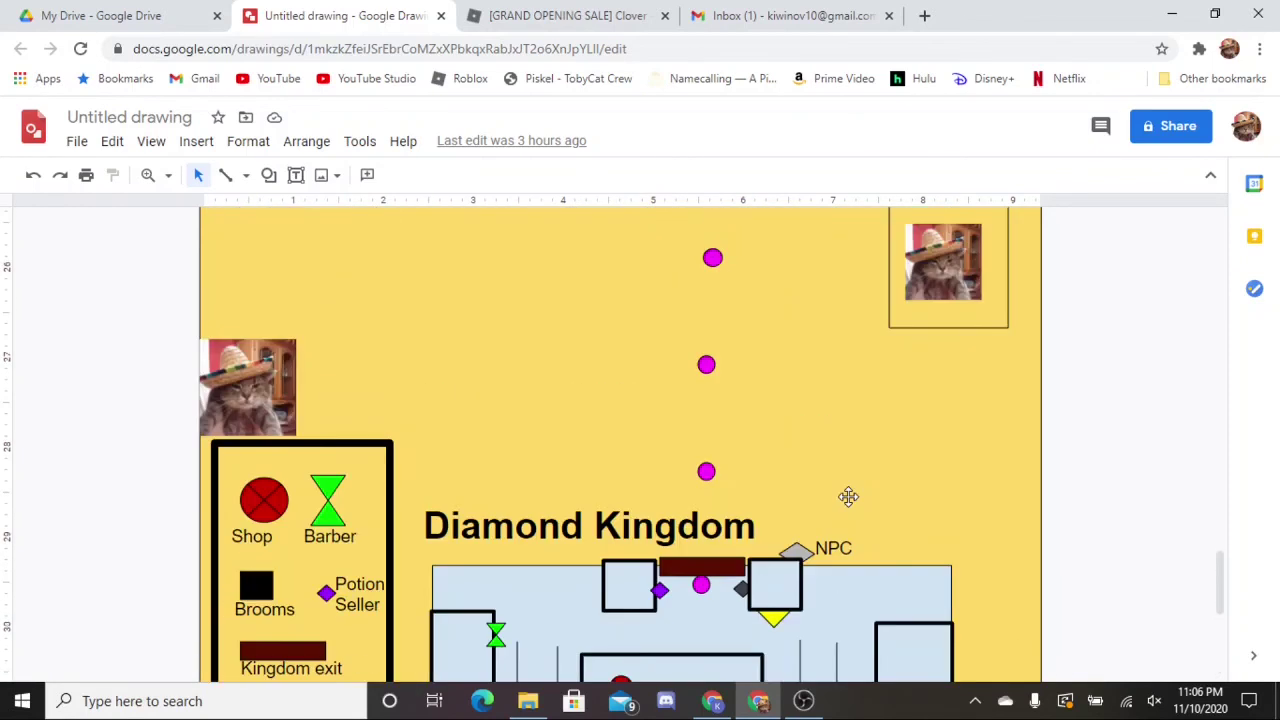
{"action": "scroll", "coordinate": [848, 497], "scroll_direction": "up", "scroll_amount": 20}
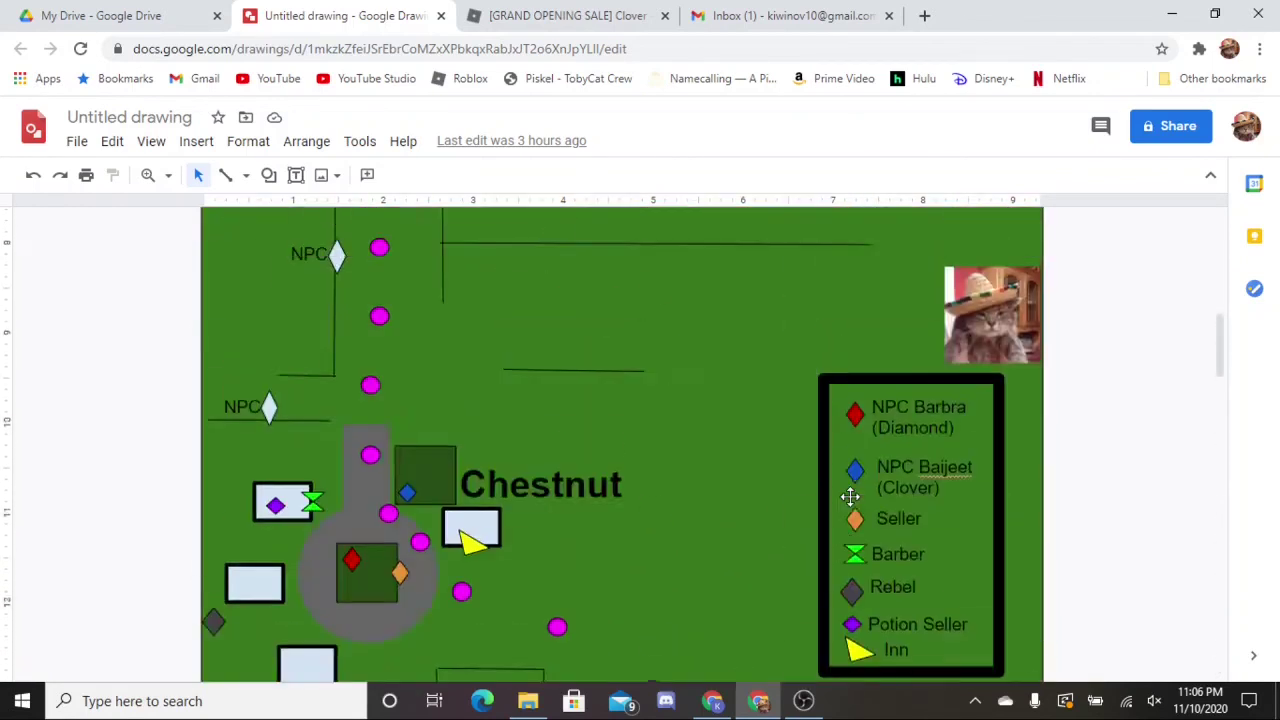
{"action": "scroll", "coordinate": [850, 497], "scroll_direction": "up", "scroll_amount": 10}
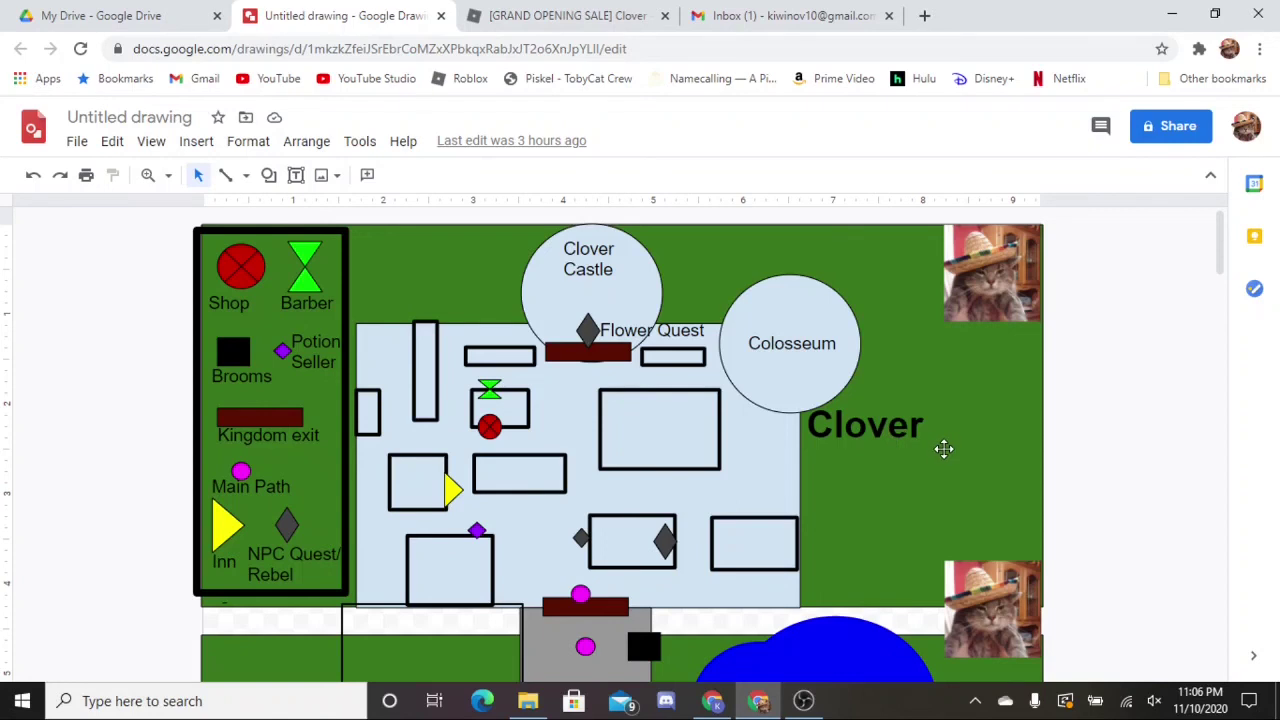
{"action": "scroll", "coordinate": [944, 449], "scroll_direction": "down", "scroll_amount": 20}
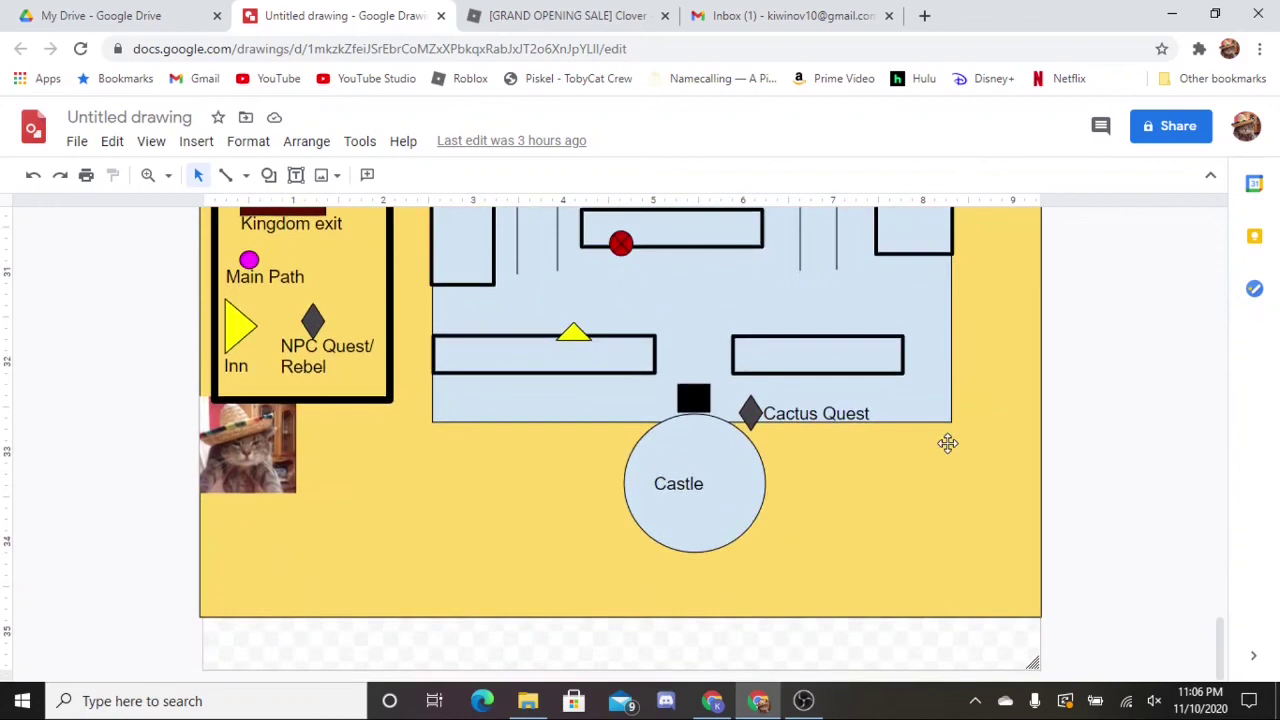
- Retrace the main path from the Diamond Kingdom through Bereft to the Desert gates
{"action": "scroll", "coordinate": [988, 492], "scroll_direction": "up", "scroll_amount": 3}
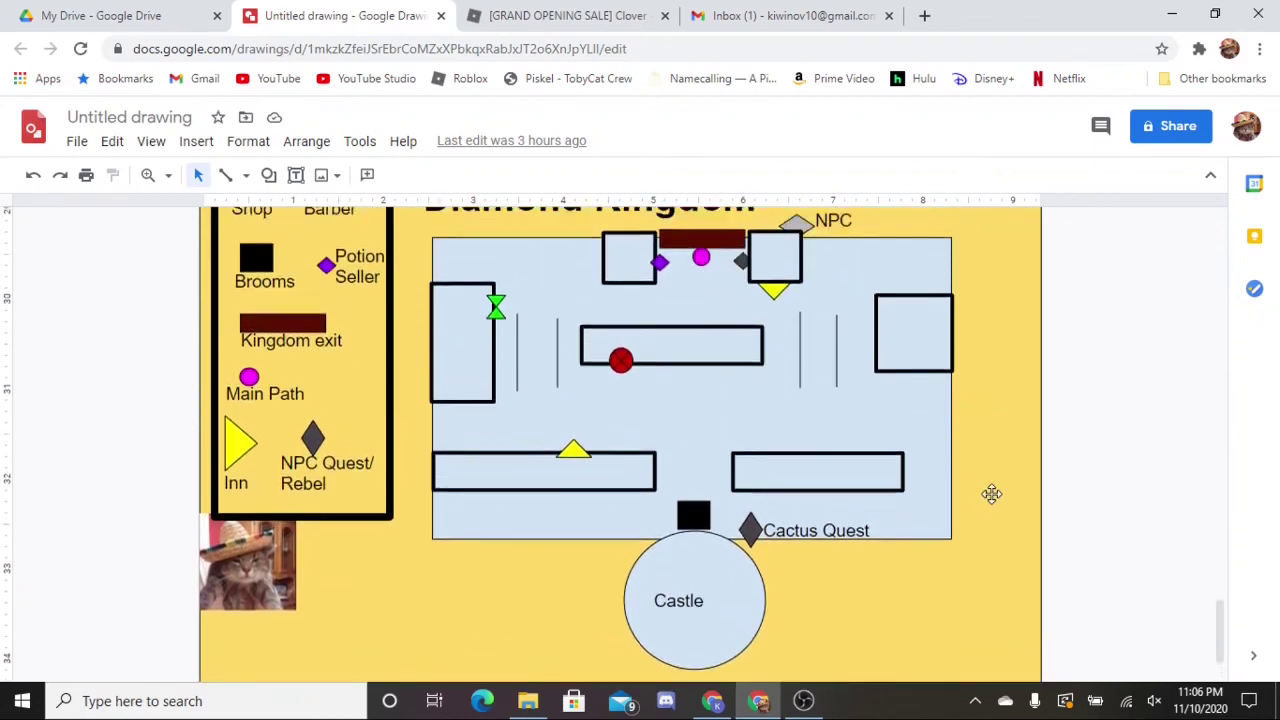
{"action": "scroll", "coordinate": [991, 493], "scroll_direction": "up", "scroll_amount": 5}
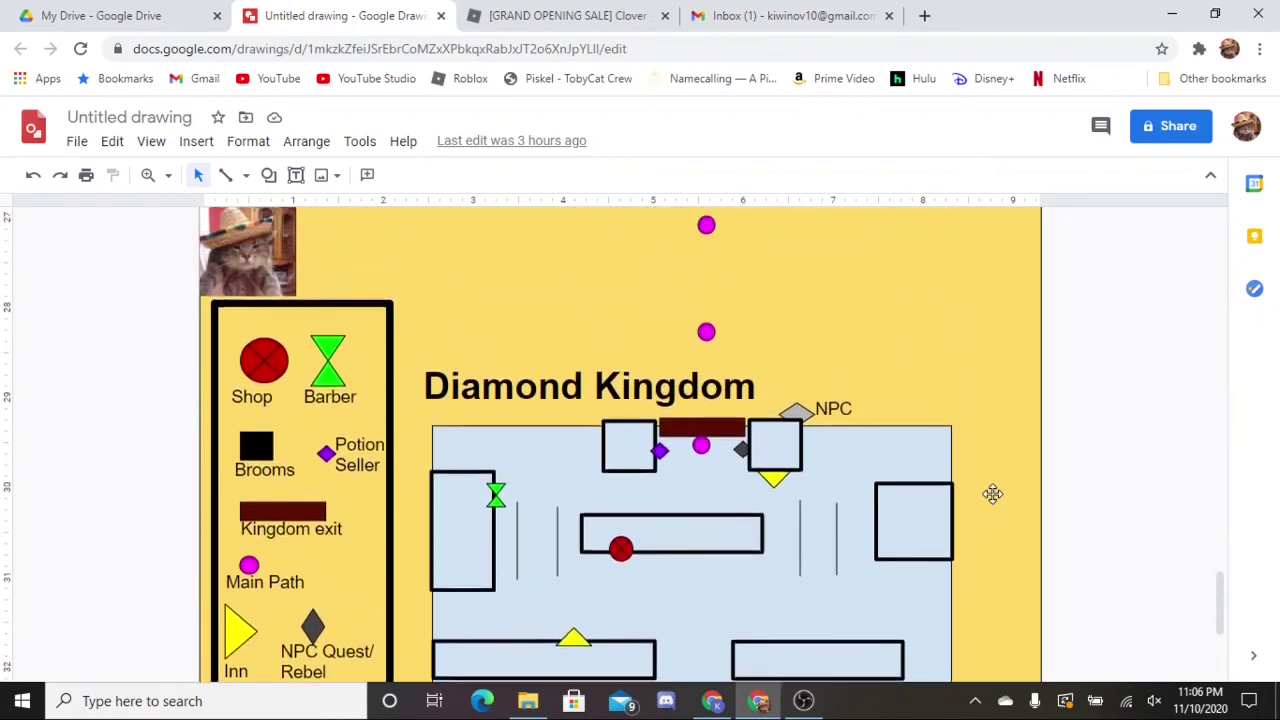
{"action": "scroll", "coordinate": [992, 493], "scroll_direction": "up", "scroll_amount": 9}
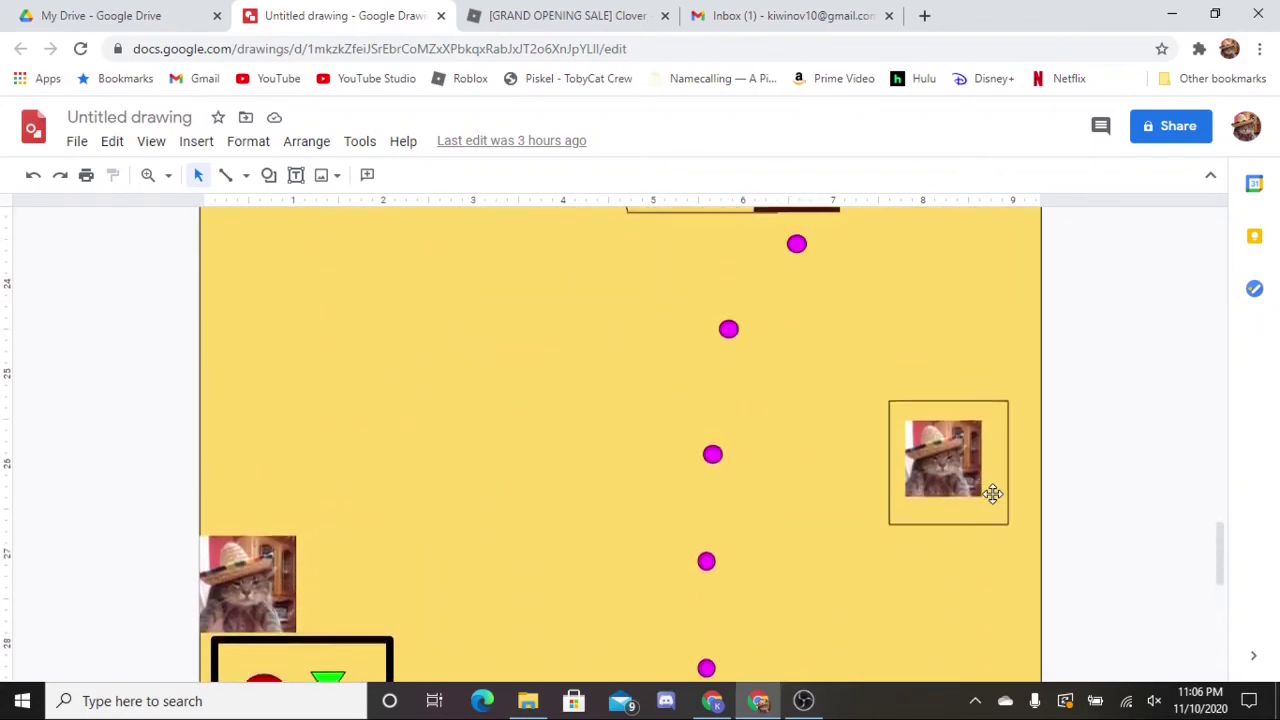
{"action": "scroll", "coordinate": [992, 493], "scroll_direction": "up", "scroll_amount": 7}
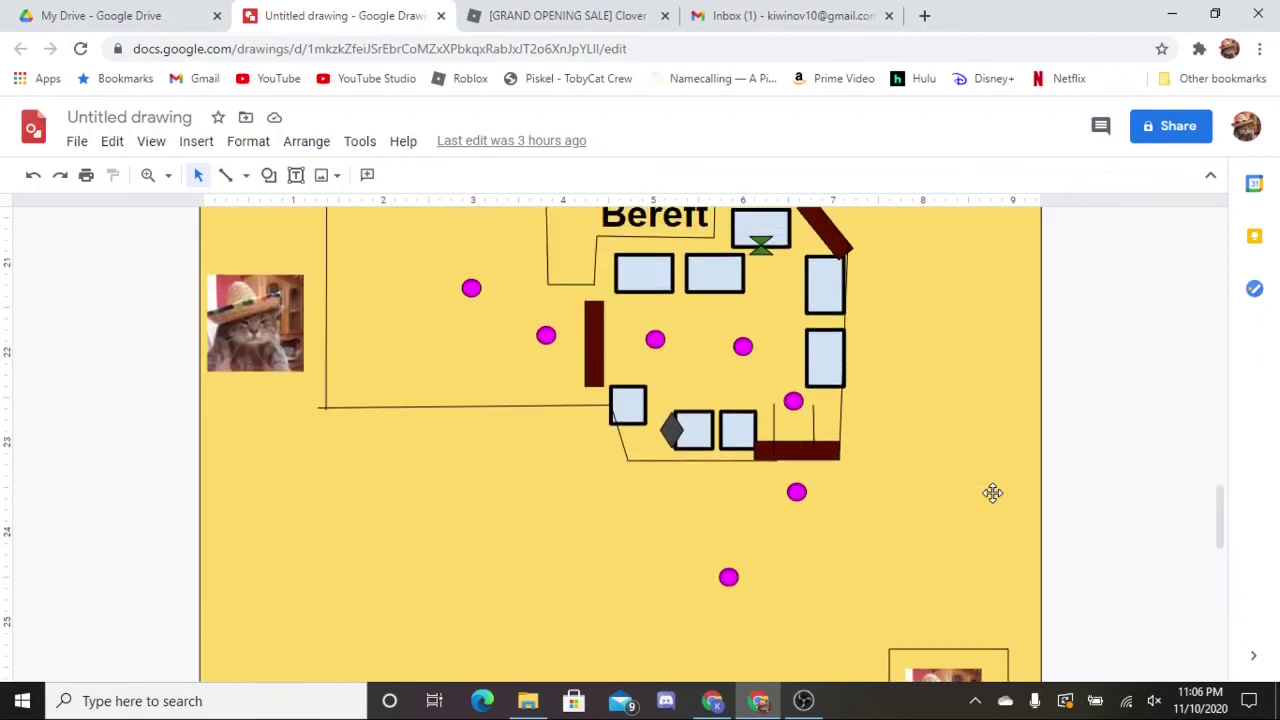
{"action": "scroll", "coordinate": [992, 493], "scroll_direction": "up", "scroll_amount": 6}
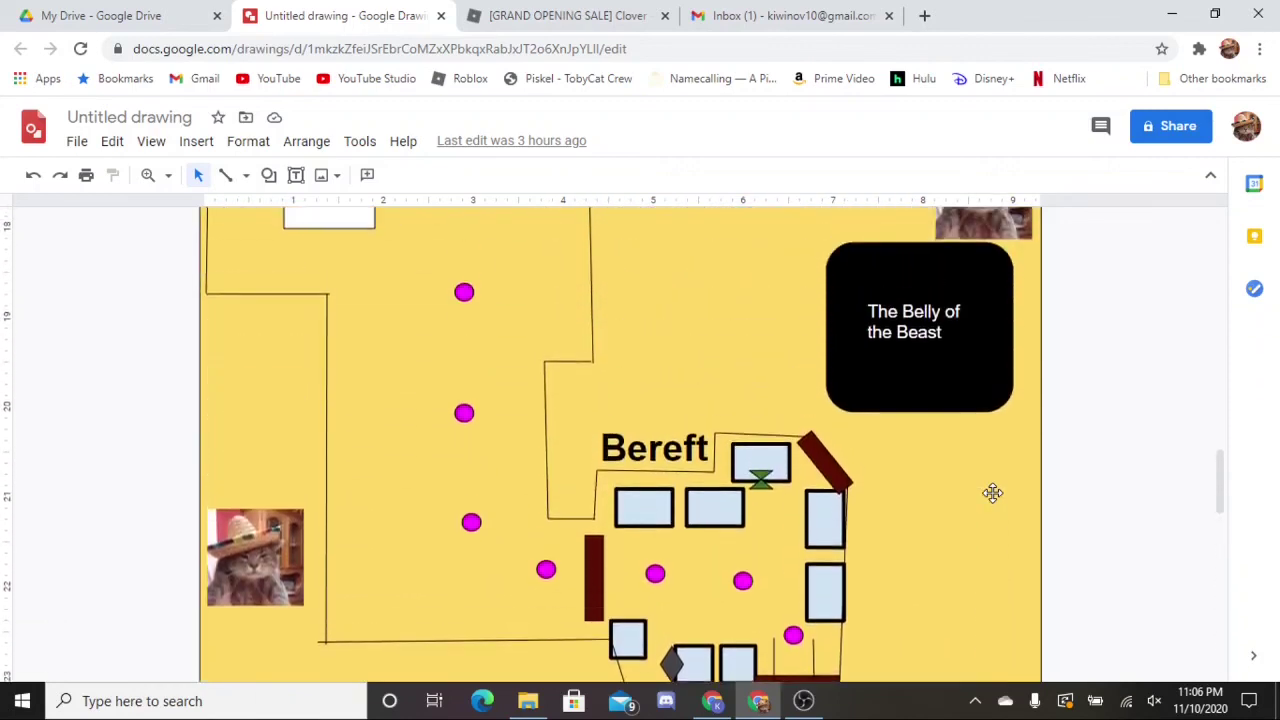
{"action": "scroll", "coordinate": [992, 493], "scroll_direction": "up", "scroll_amount": 1}
{"action": "scroll", "coordinate": [992, 492], "scroll_direction": "up", "scroll_amount": 5}
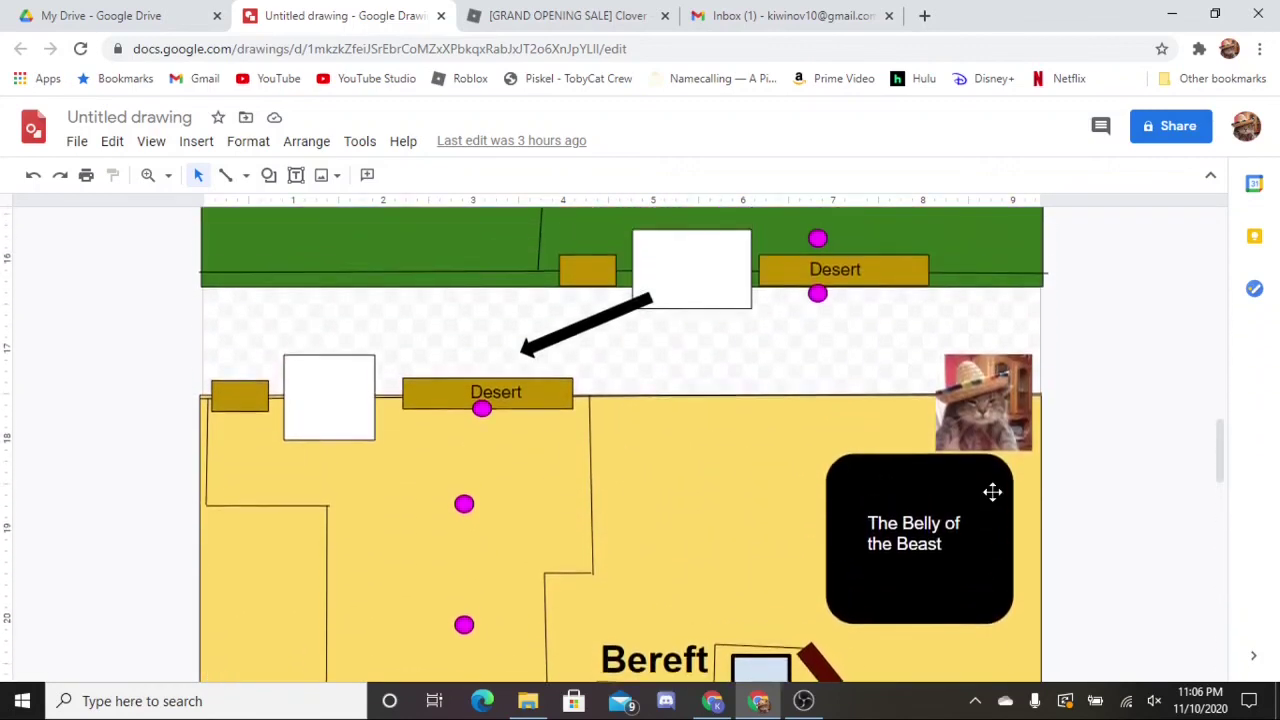
- Review the map from the Desert gates past Chestnut and the lake to Clover, and return to the Diamond Kingdom
{"action": "scroll", "coordinate": [992, 492], "scroll_direction": "up", "scroll_amount": 5}
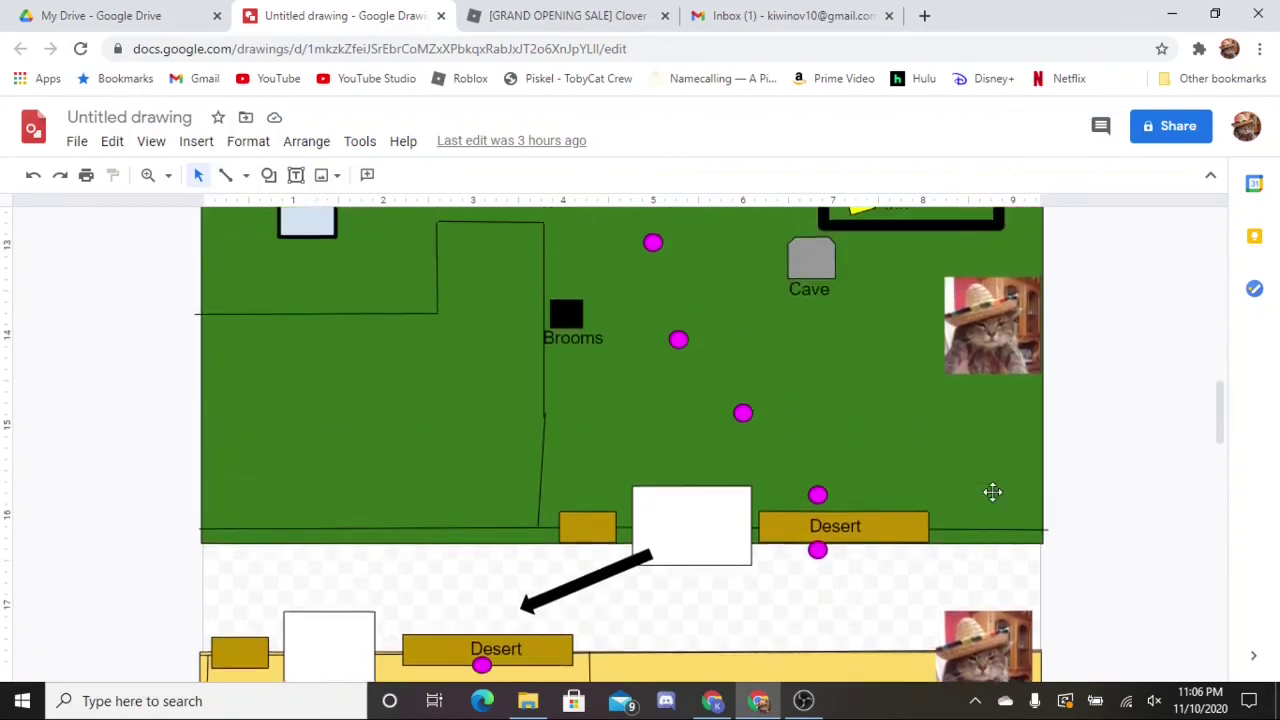
{"action": "scroll", "coordinate": [993, 485], "scroll_direction": "up", "scroll_amount": 4}
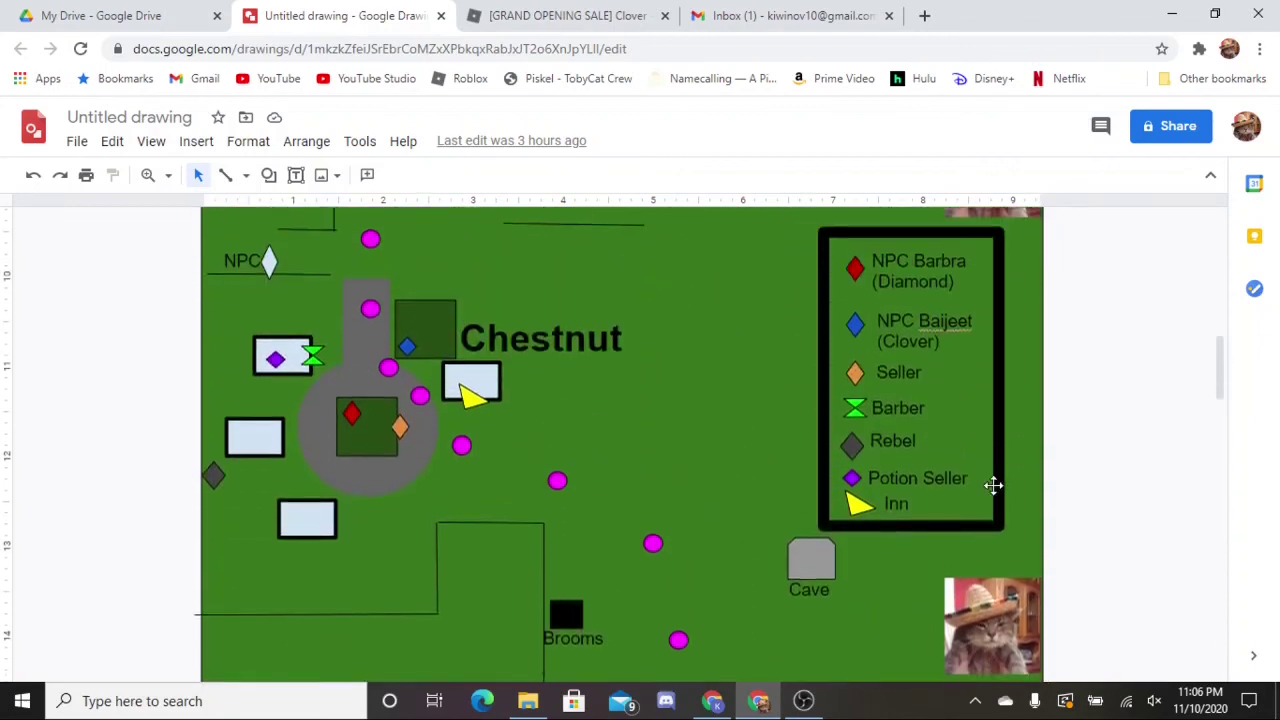
{"action": "scroll", "coordinate": [993, 485], "scroll_direction": "up", "scroll_amount": 5}
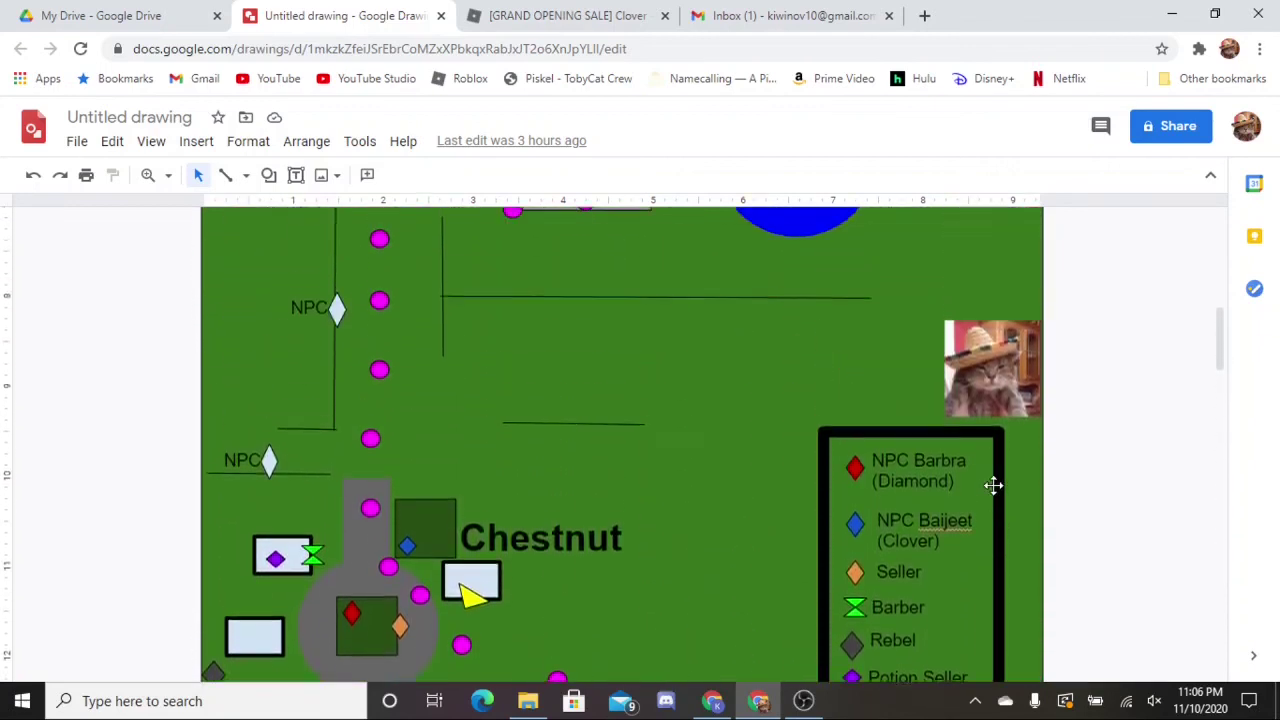
{"action": "scroll", "coordinate": [993, 485], "scroll_direction": "up", "scroll_amount": 5}
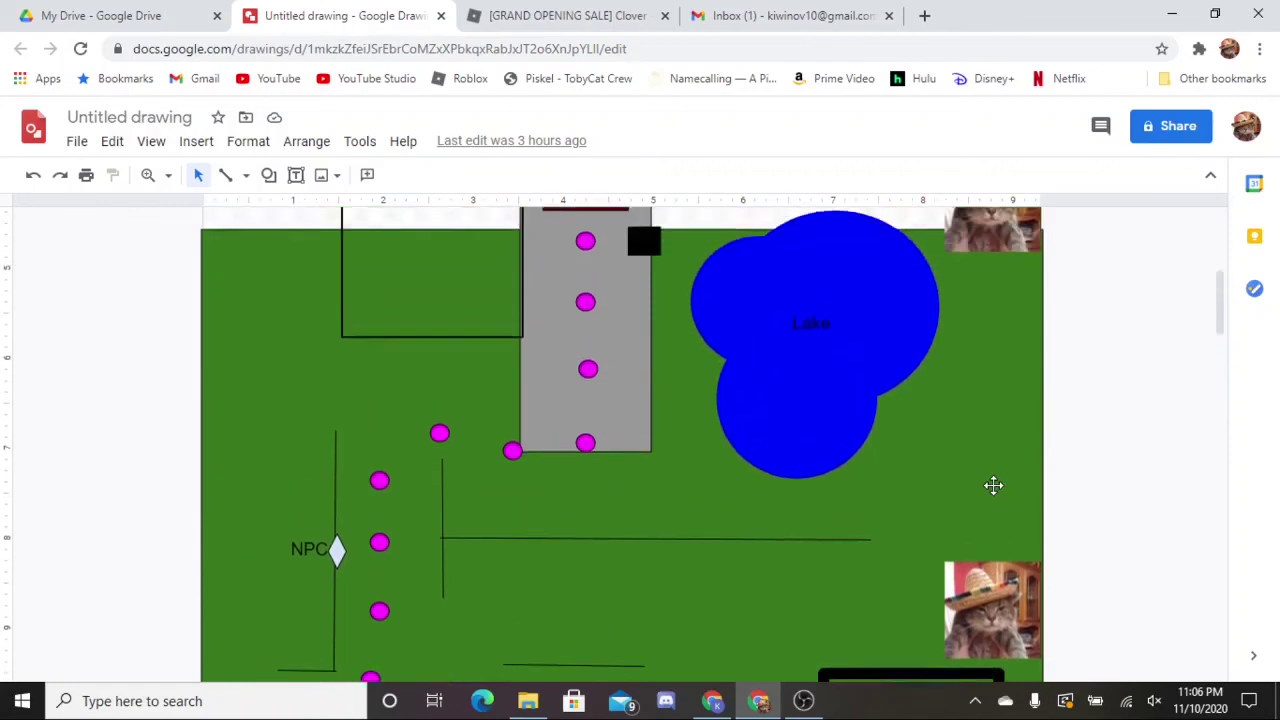
{"action": "scroll", "coordinate": [993, 485], "scroll_direction": "up", "scroll_amount": 4}
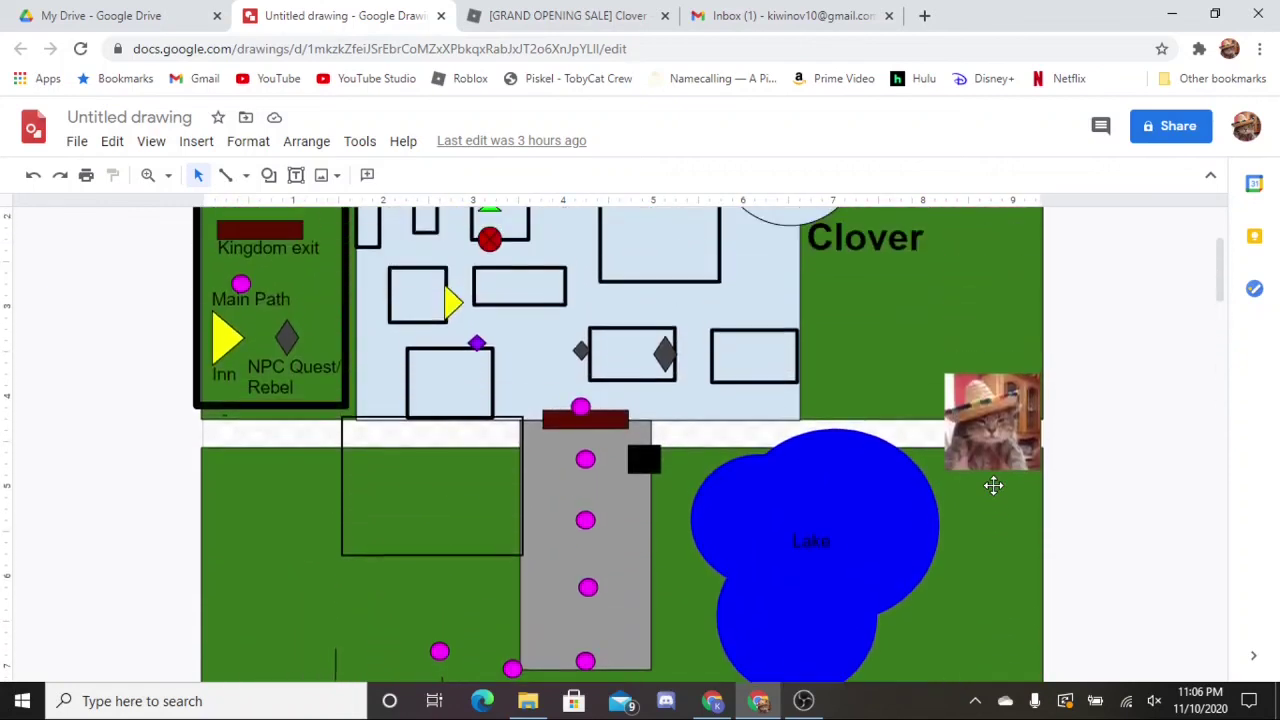
{"action": "scroll", "coordinate": [993, 485], "scroll_direction": "up", "scroll_amount": 3}
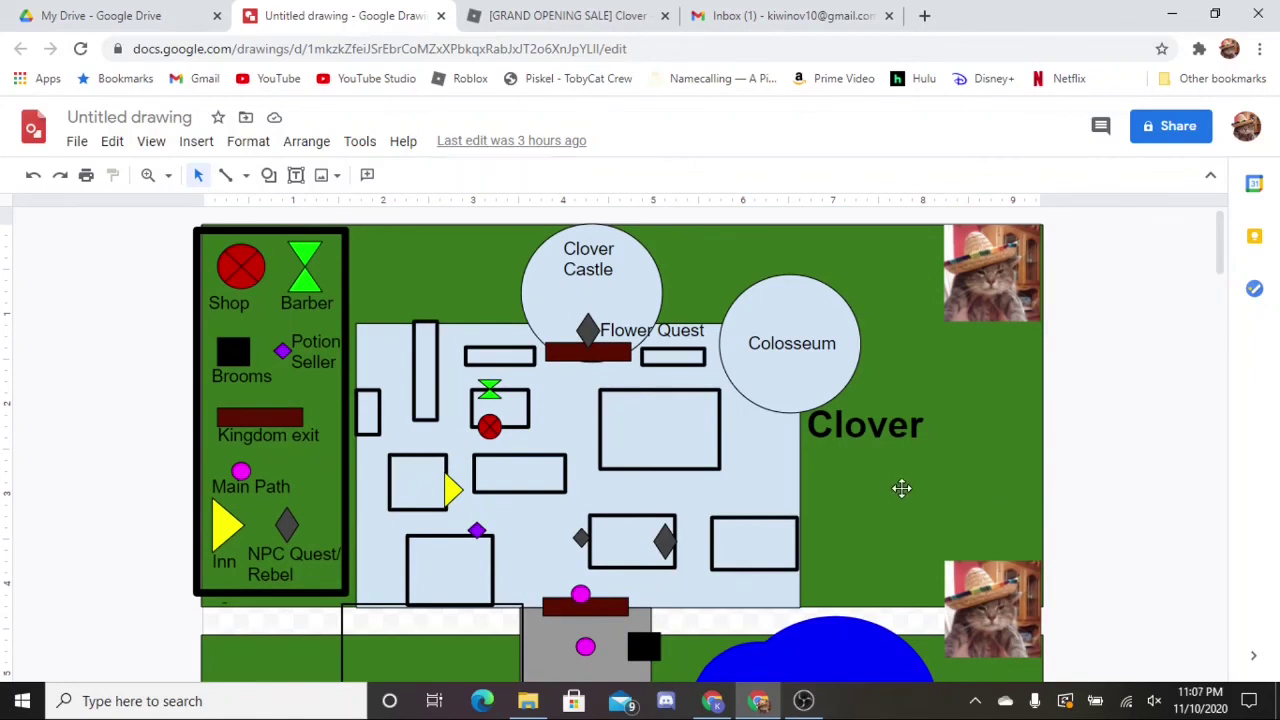
{"action": "scroll", "coordinate": [902, 488], "scroll_direction": "down", "scroll_amount": 20}
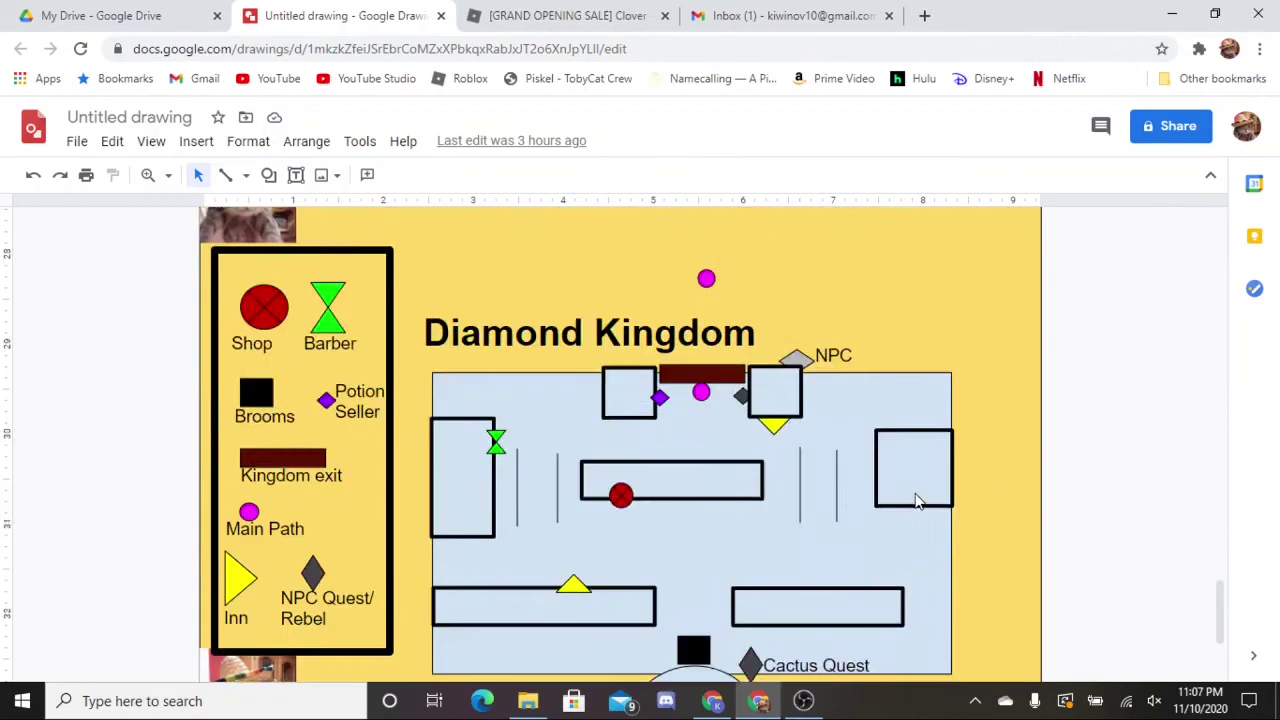
- Look over the map from the Diamond Kingdom up to Clover, down past the Desert gates and Bereft, and back to Clover
{"action": "scroll", "coordinate": [915, 495], "scroll_direction": "down", "scroll_amount": 3}
{"action": "scroll", "coordinate": [917, 490], "scroll_direction": "up", "scroll_amount": 20}
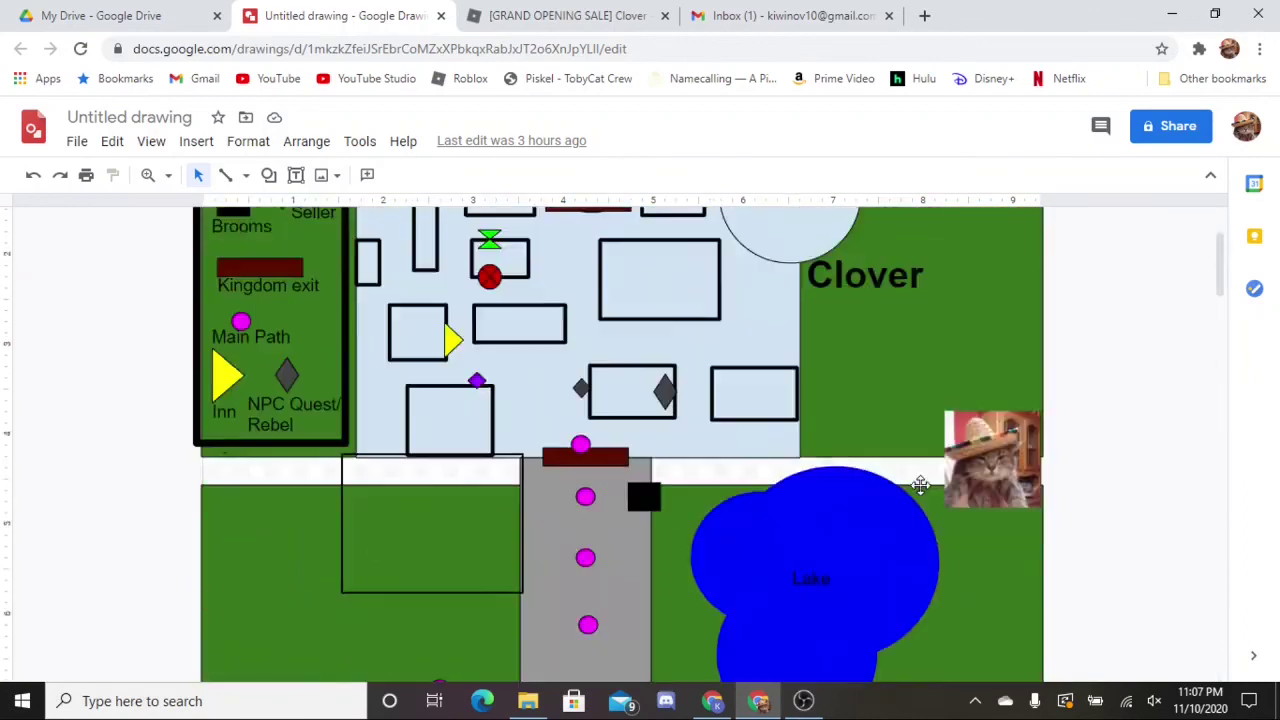
{"action": "scroll", "coordinate": [920, 484], "scroll_direction": "up", "scroll_amount": 3}
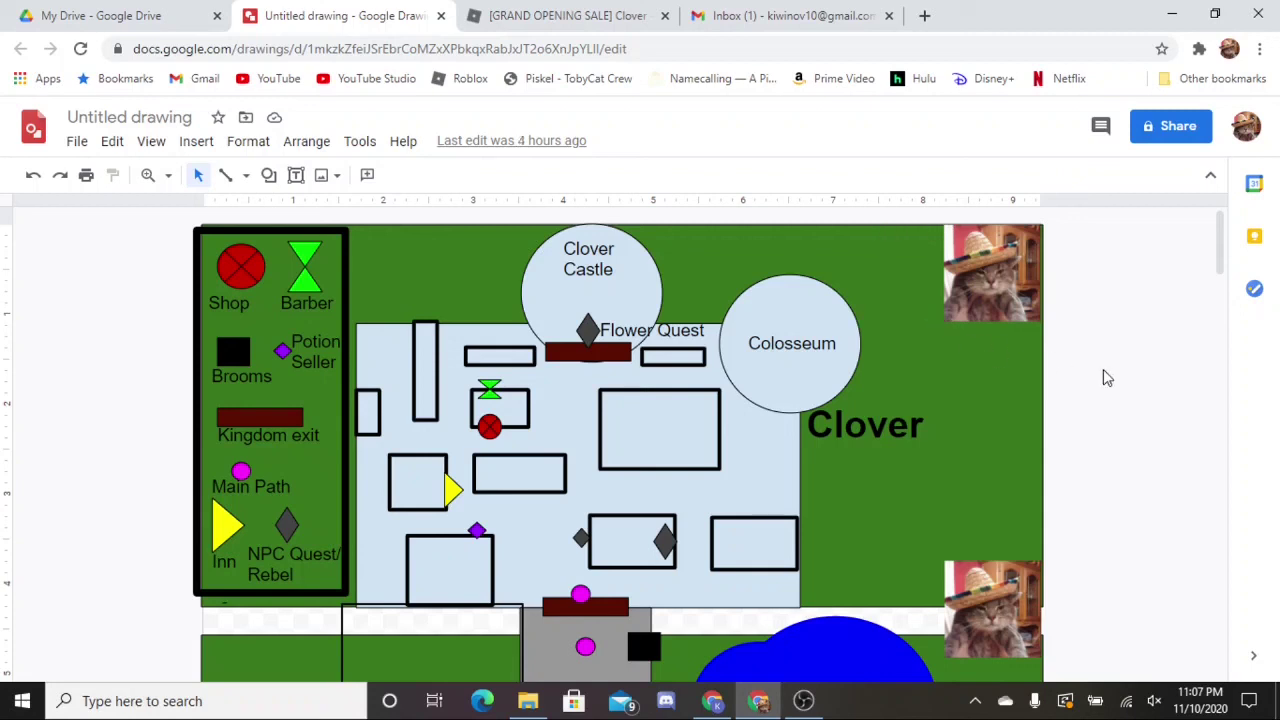
{"action": "scroll", "coordinate": [1088, 382], "scroll_direction": "down", "scroll_amount": 2}
{"action": "scroll", "coordinate": [1086, 382], "scroll_direction": "up", "scroll_amount": 2}
{"action": "scroll", "coordinate": [1060, 400], "scroll_direction": "down", "scroll_amount": 20}
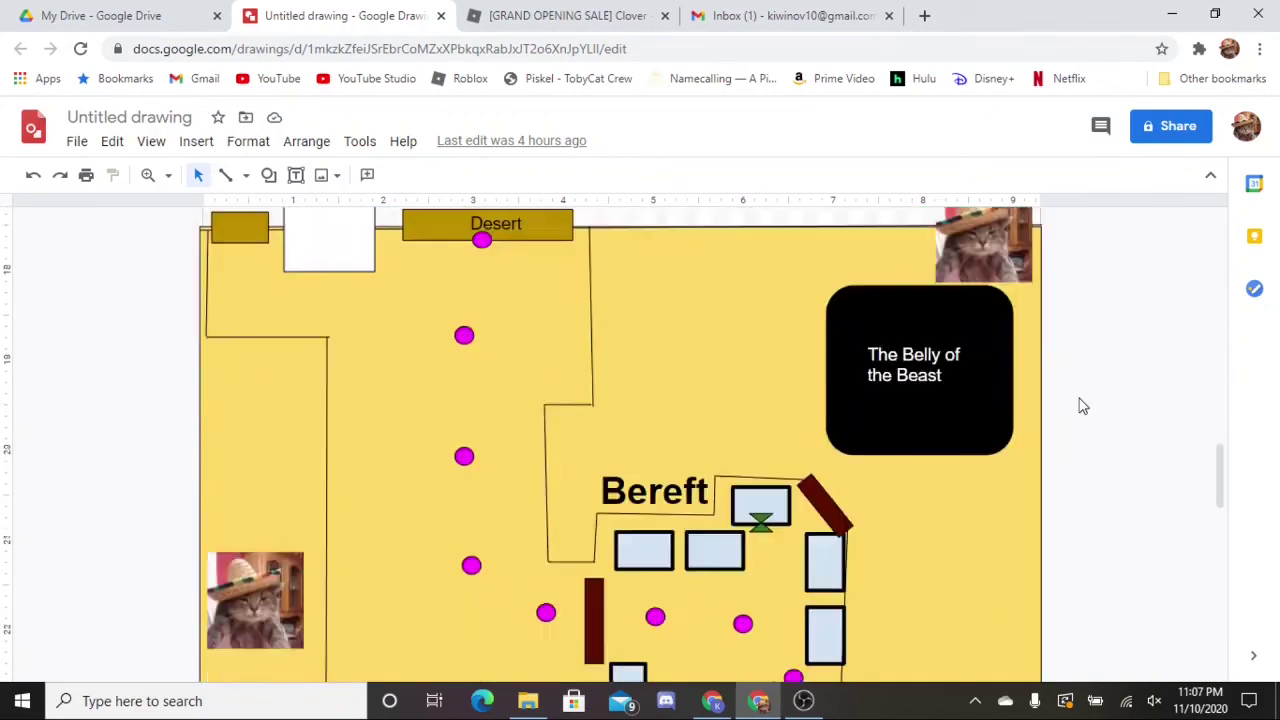
{"action": "scroll", "coordinate": [1081, 406], "scroll_direction": "down", "scroll_amount": 3}
{"action": "scroll", "coordinate": [1084, 410], "scroll_direction": "up", "scroll_amount": 15}
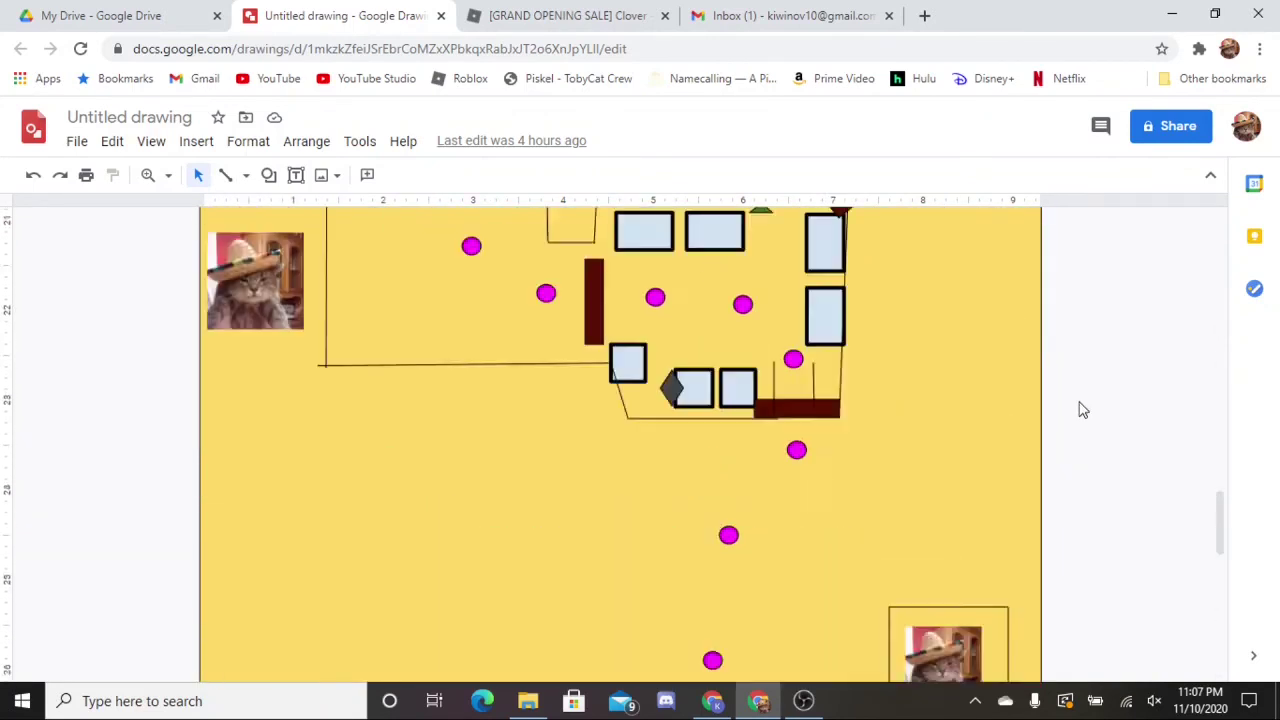
{"action": "scroll", "coordinate": [1087, 414], "scroll_direction": "up", "scroll_amount": 10}
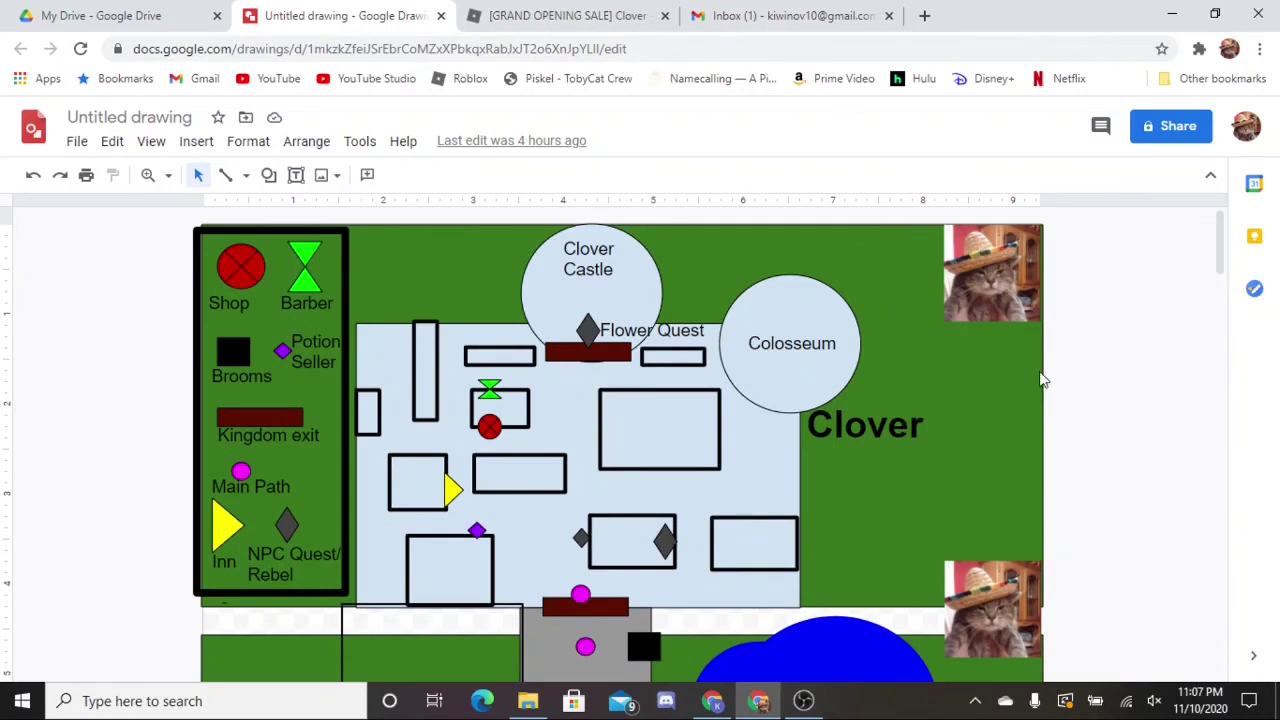
{"action": "scroll", "coordinate": [809, 374], "scroll_direction": "down", "scroll_amount": 4}
{"action": "scroll", "coordinate": [826, 363], "scroll_direction": "up", "scroll_amount": 4}
- Switch to the Clover game's Roblox page, advance its preview from the trailer to the next image, and view the start of the description
{"action": "left_click", "coordinate": [591, 15]}
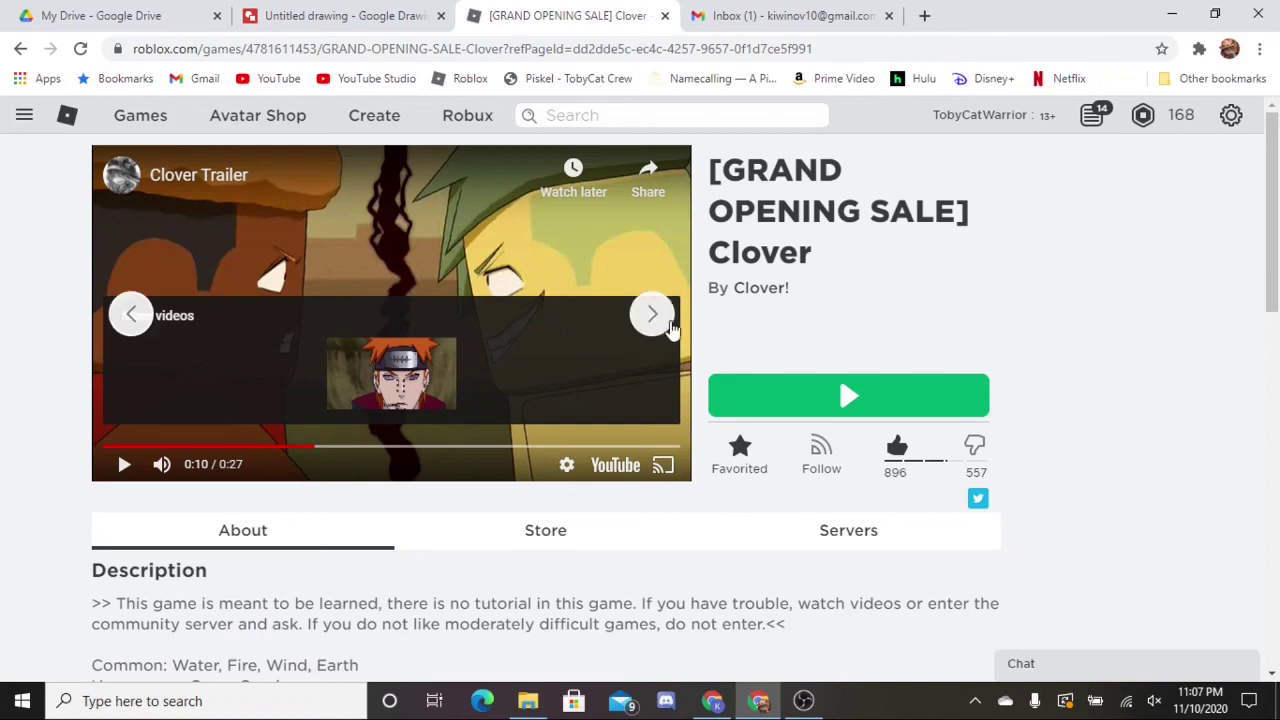
{"action": "left_click", "coordinate": [668, 325]}
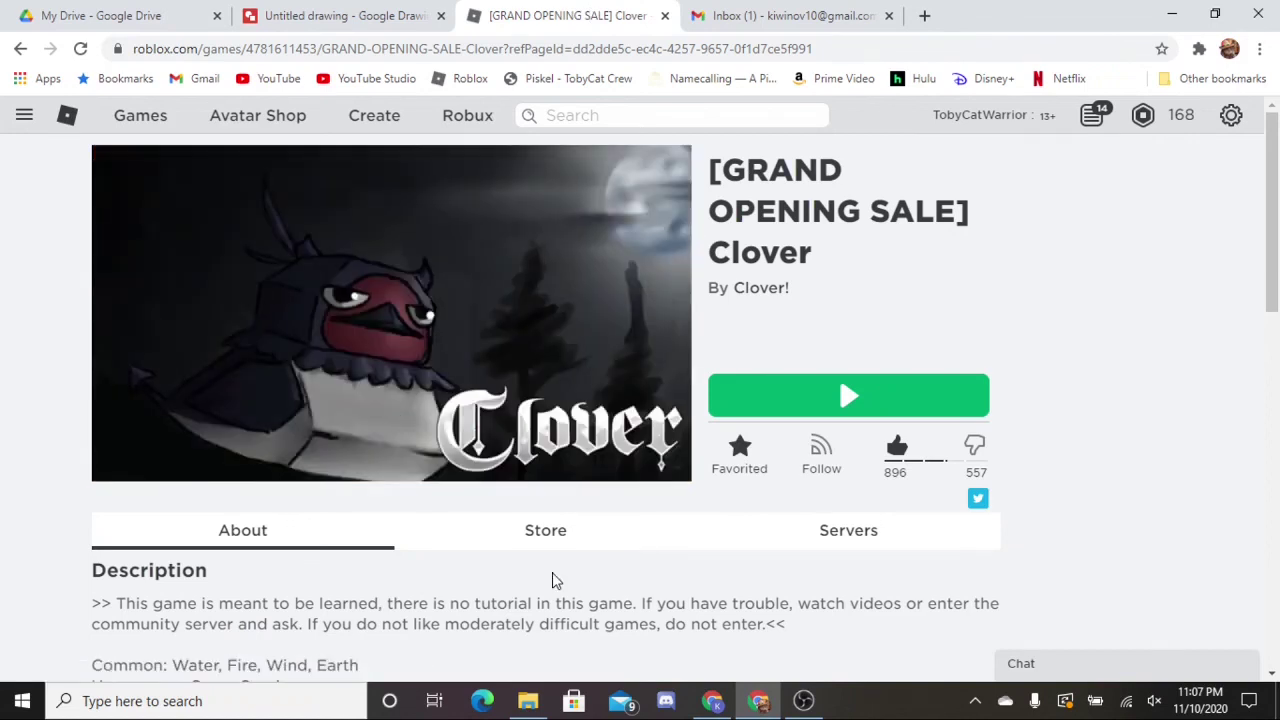
{"action": "scroll", "coordinate": [555, 580], "scroll_direction": "down", "scroll_amount": 1}
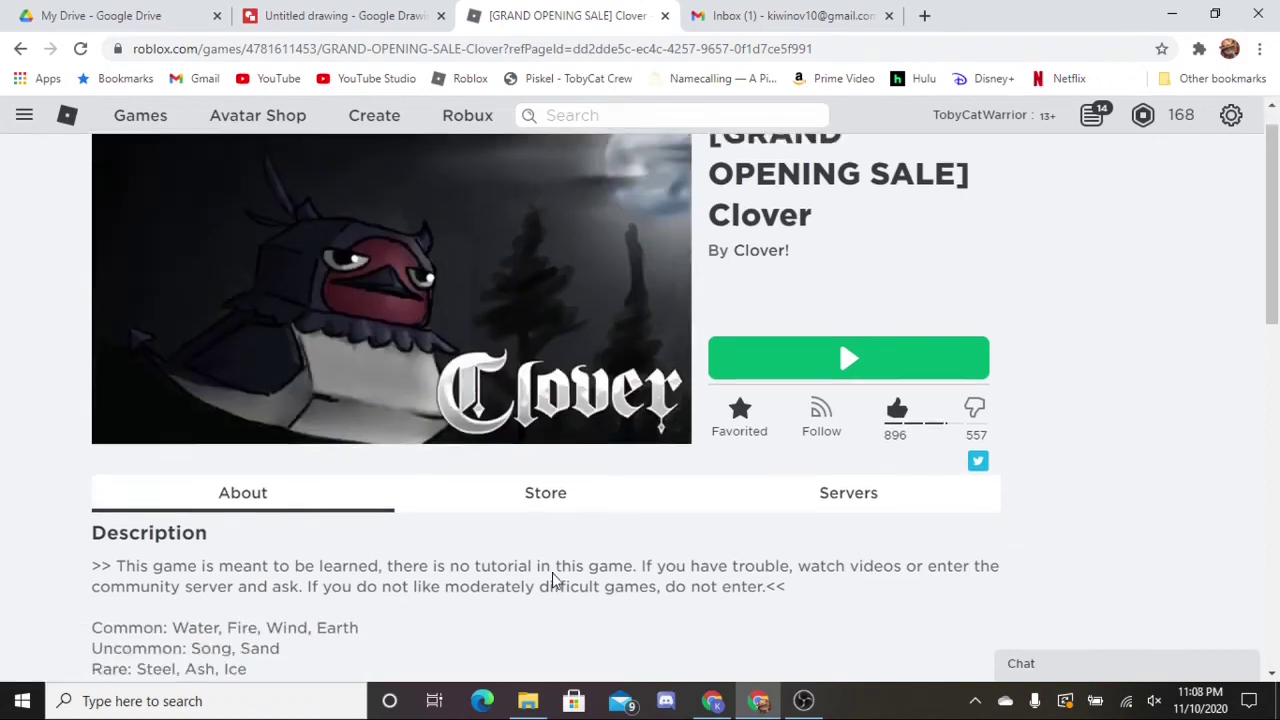
{"action": "scroll", "coordinate": [555, 580], "scroll_direction": "up", "scroll_amount": 1}
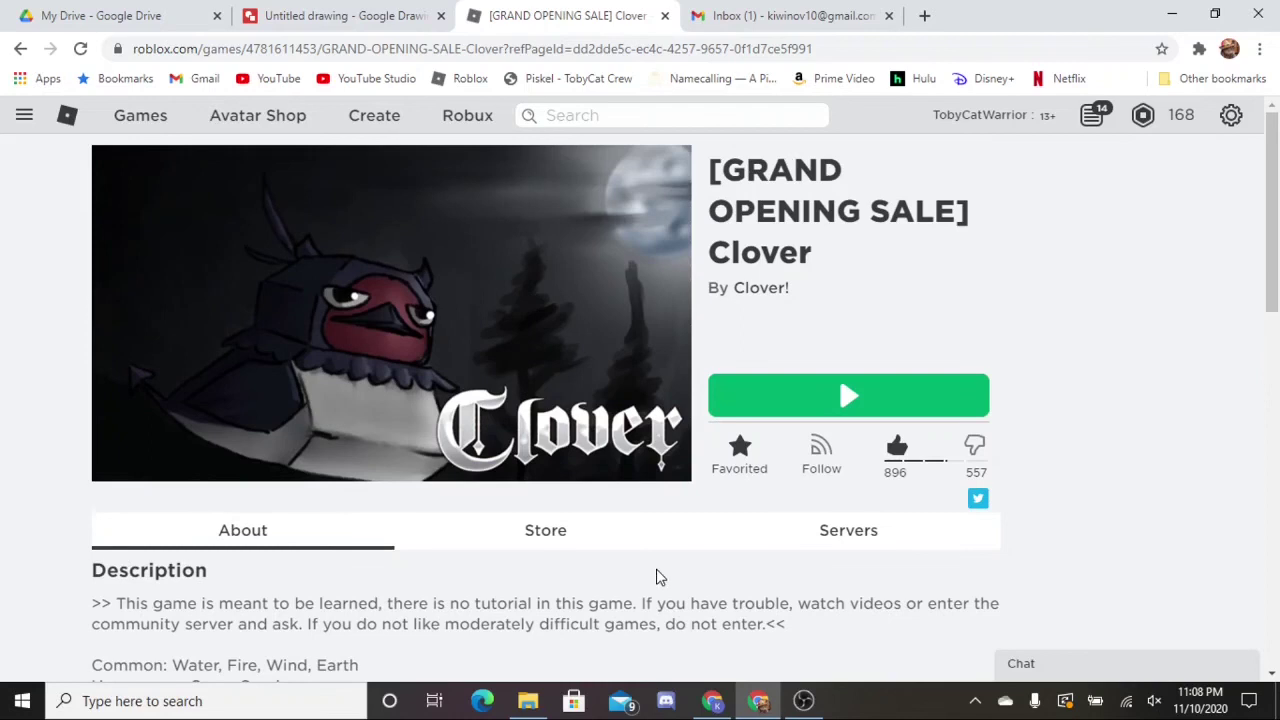